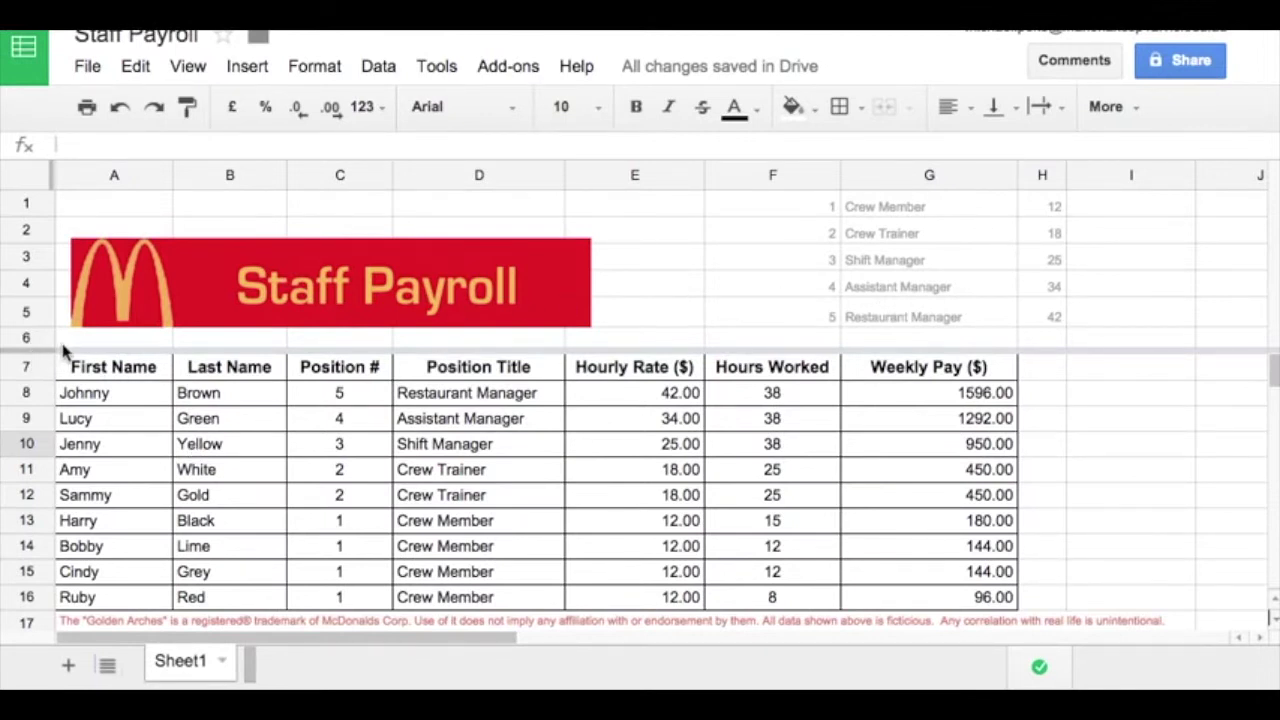
# Freeze the top 6 rows and scroll to confirm the banner and F1:H5 table stay fixed.
pyautogui.click(316, 68)
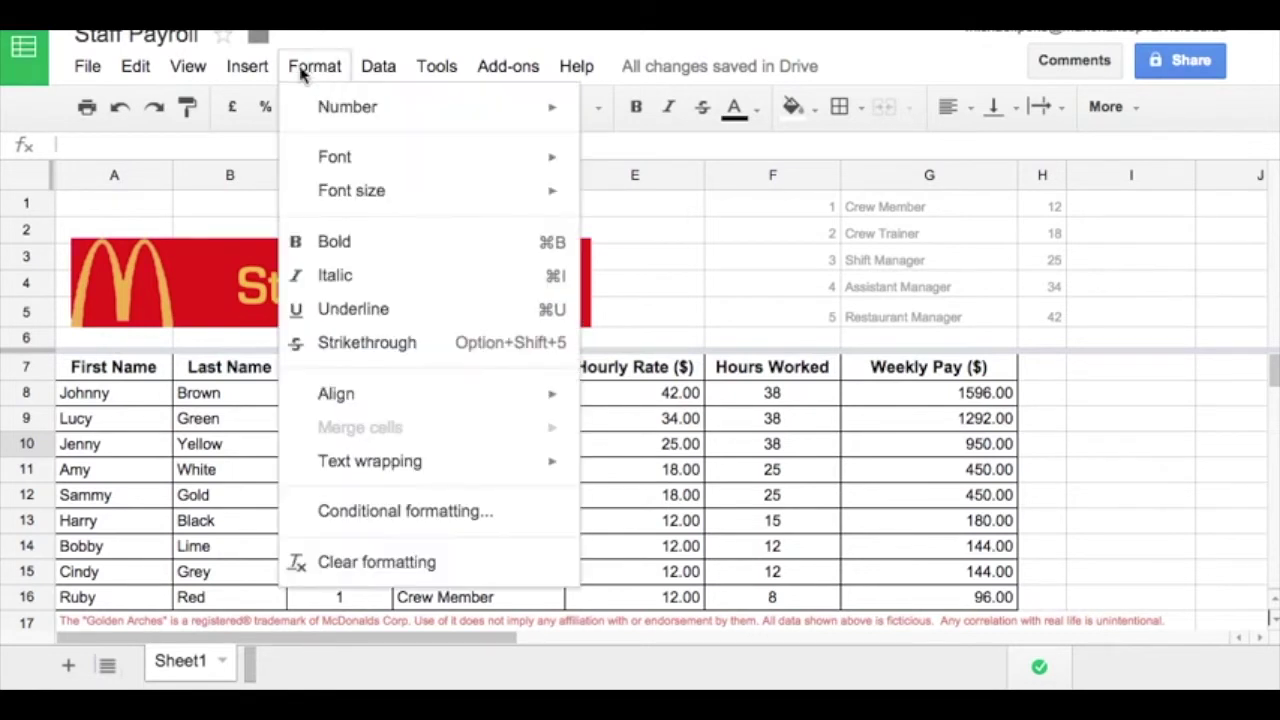
pyautogui.moveTo(203, 72)
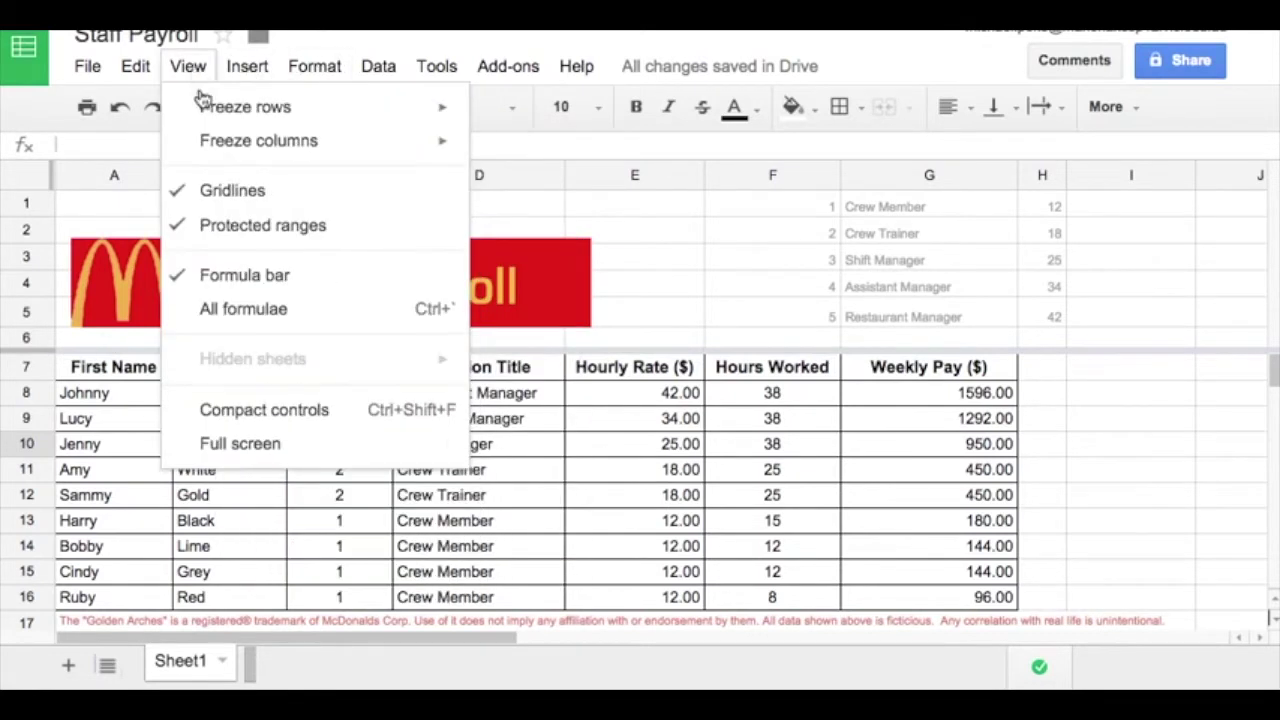
pyautogui.moveTo(222, 115)
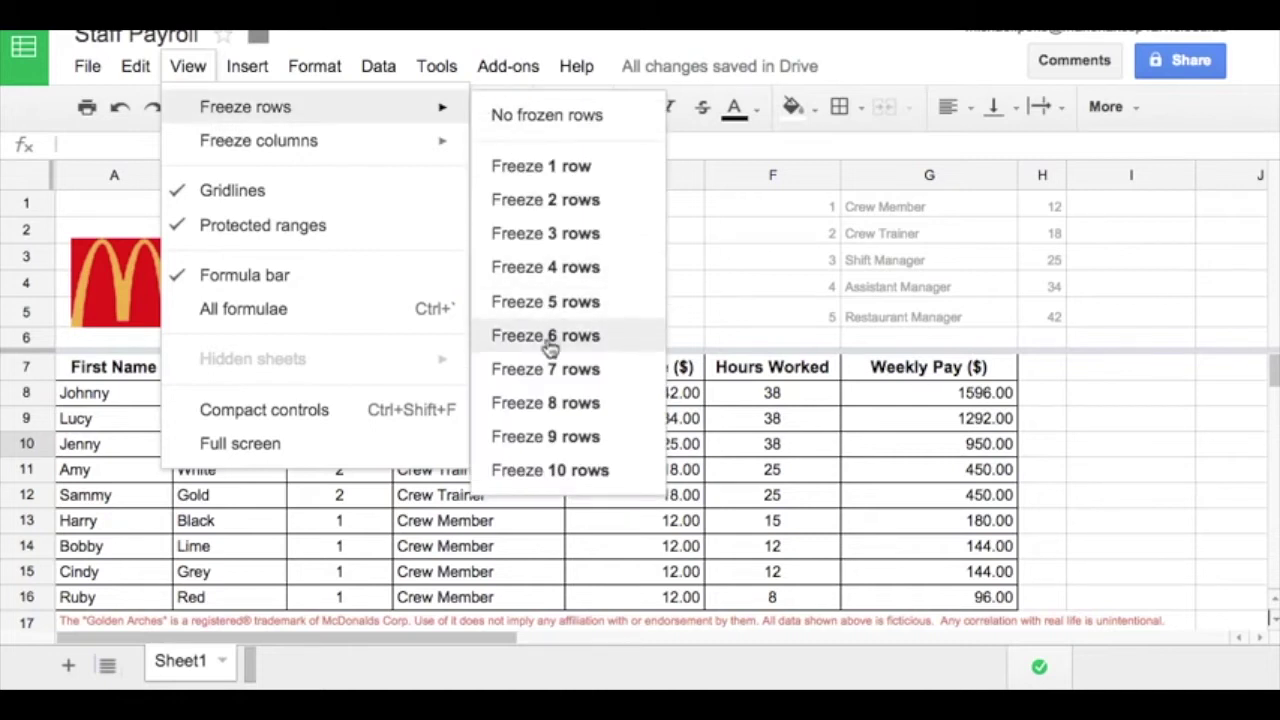
pyautogui.click(806, 450)
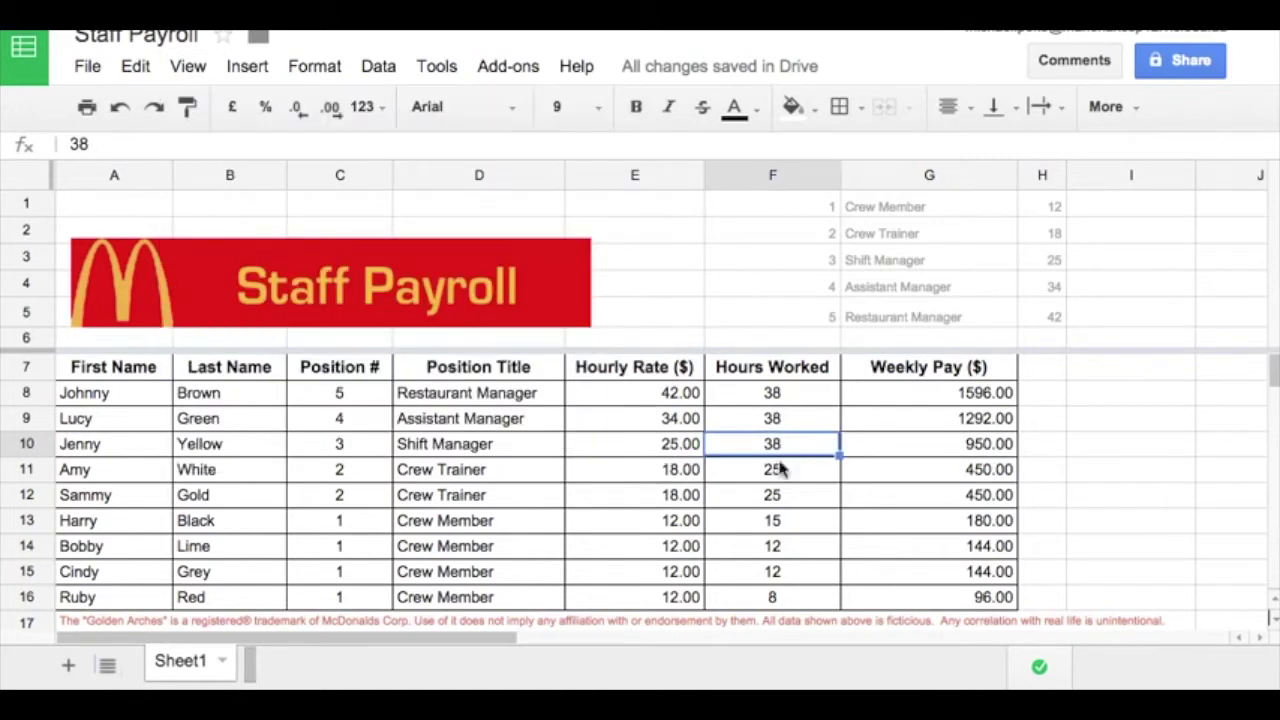
pyautogui.scroll(-4, 481, 511)
pyautogui.scroll(4, 481, 511)
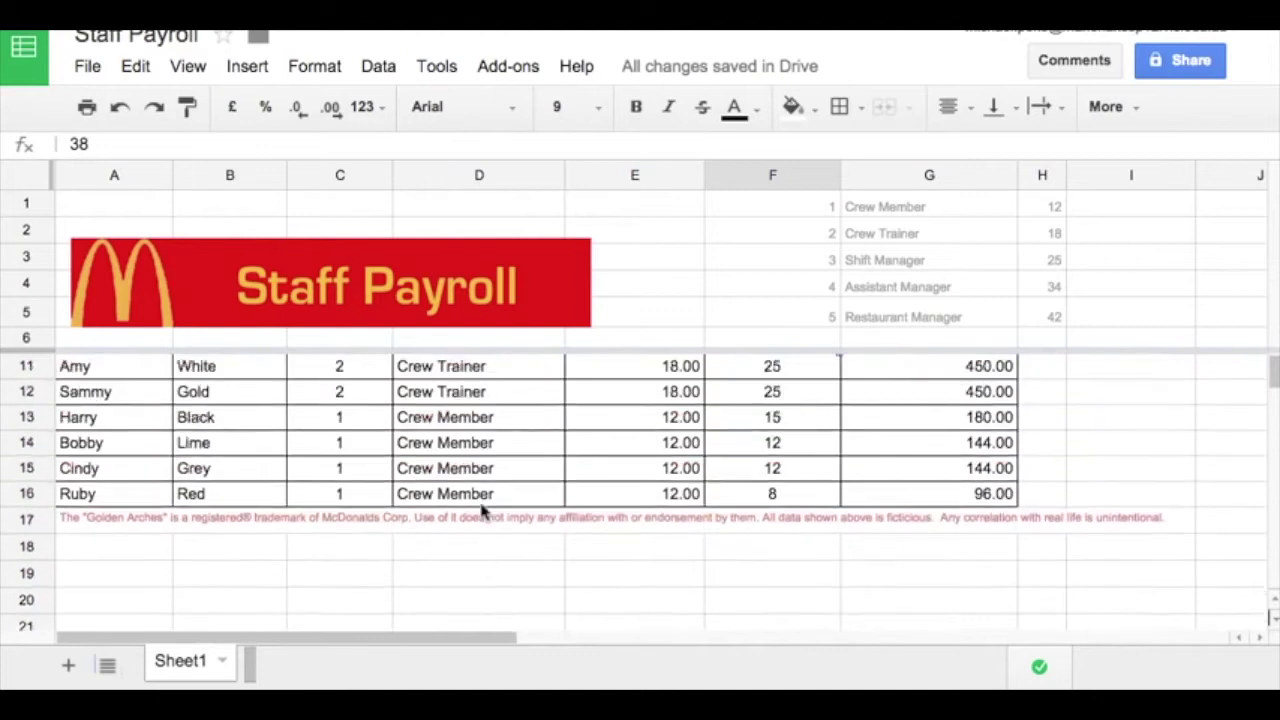
pyautogui.scroll(-3, 481, 511)
pyautogui.scroll(3, 481, 511)
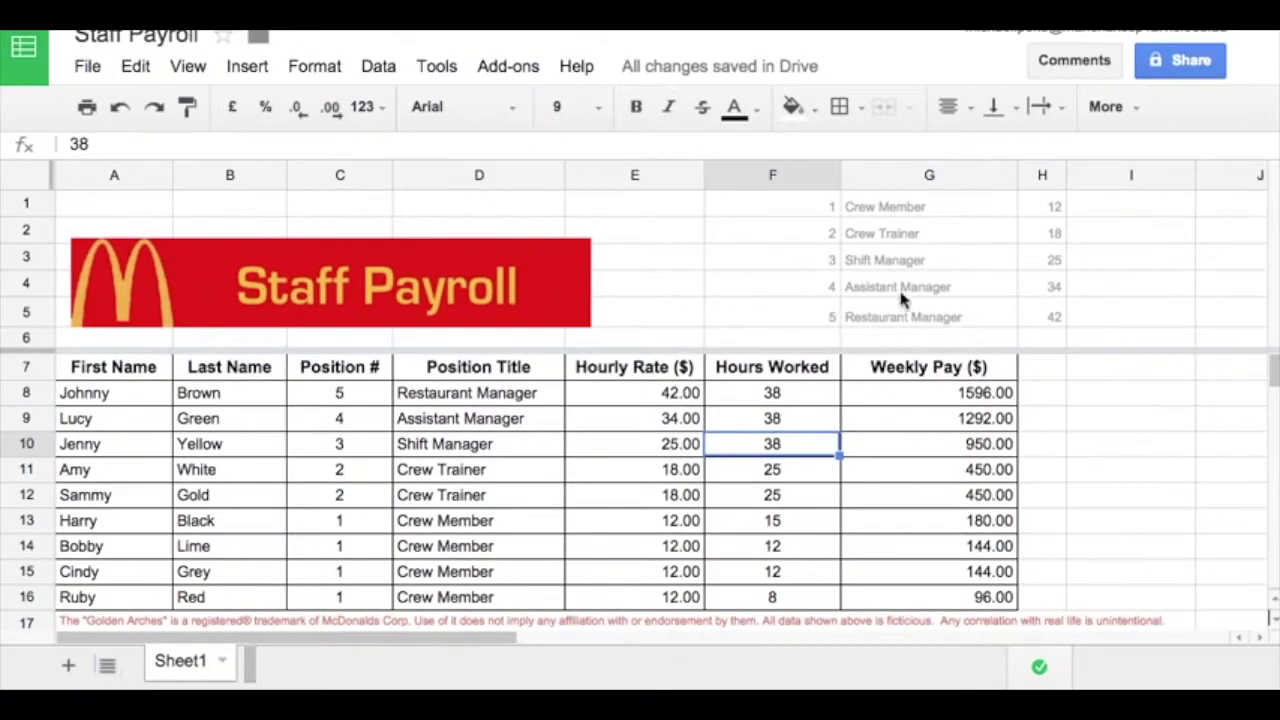
pyautogui.click(540, 410)
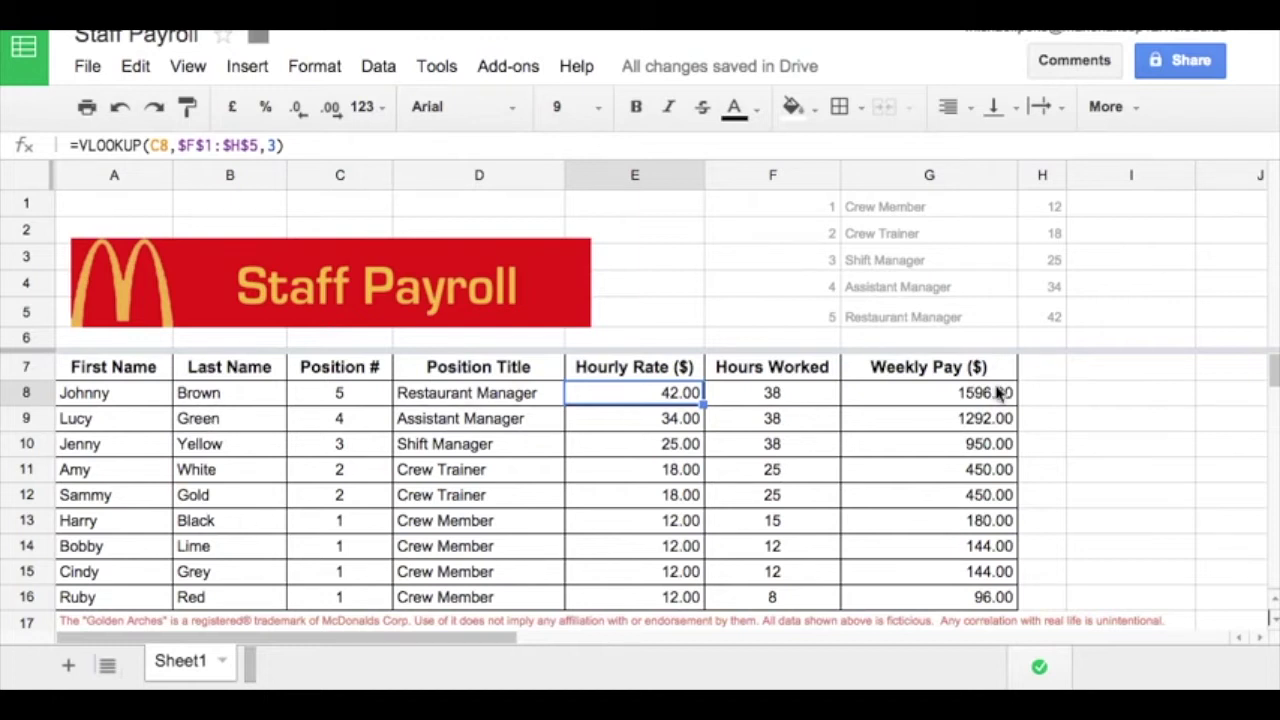
pyautogui.click(983, 530)
pyautogui.click(505, 398)
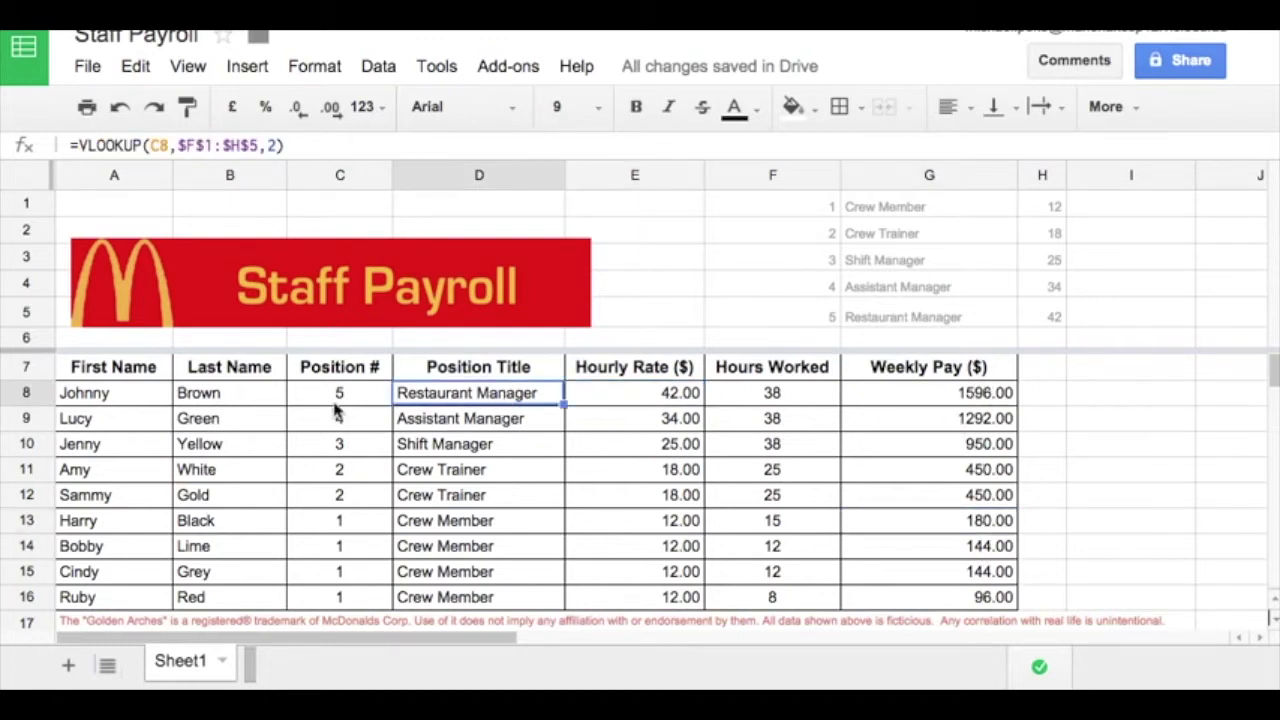
pyautogui.click(128, 397)
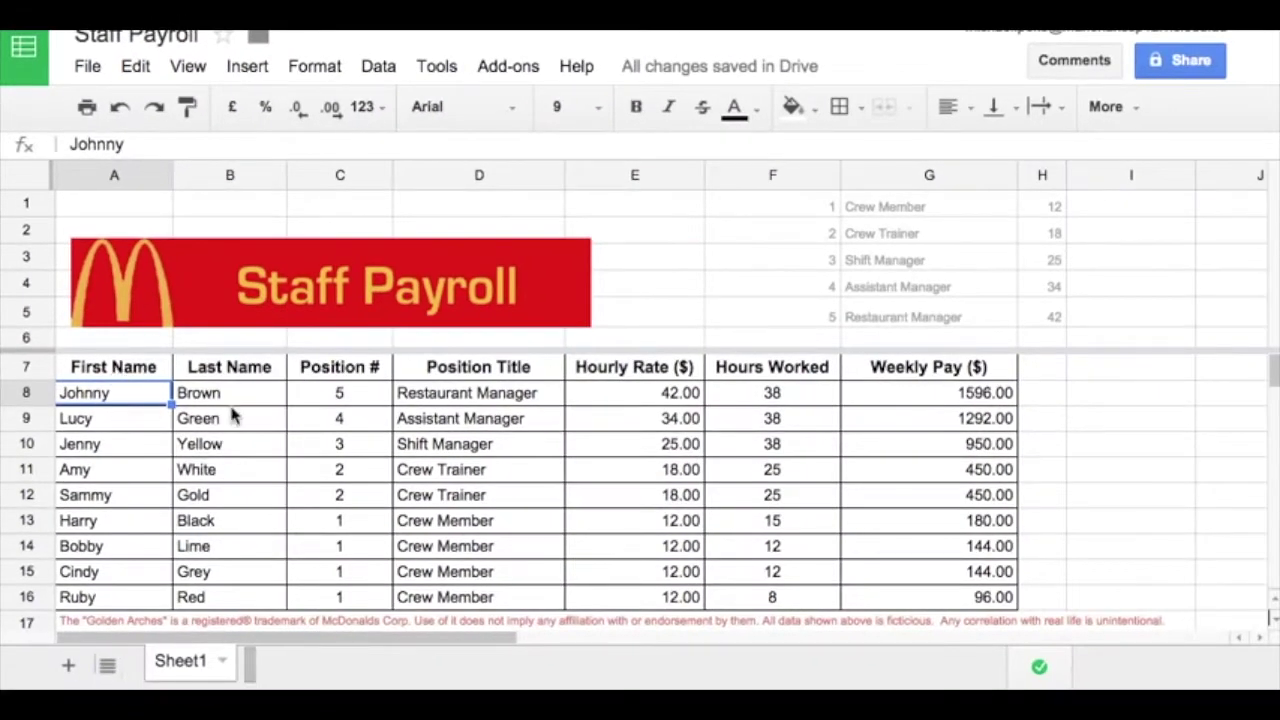
pyautogui.click(238, 402)
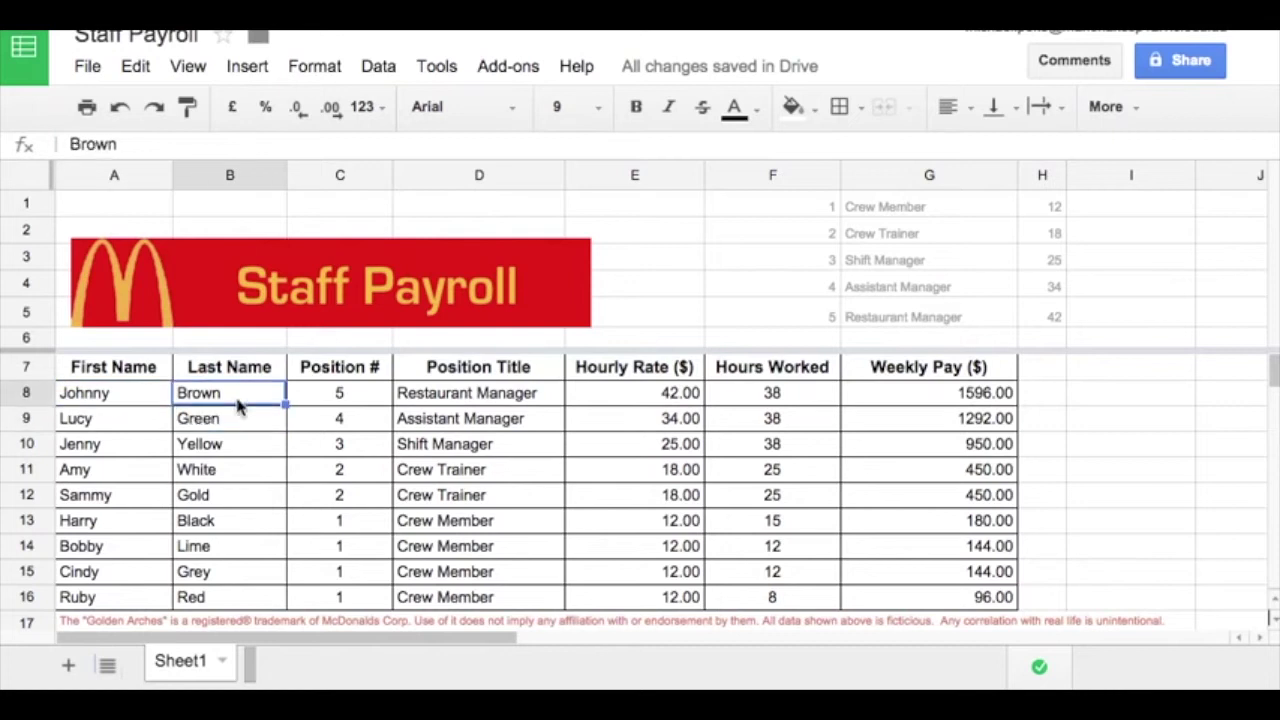
pyautogui.click(344, 400)
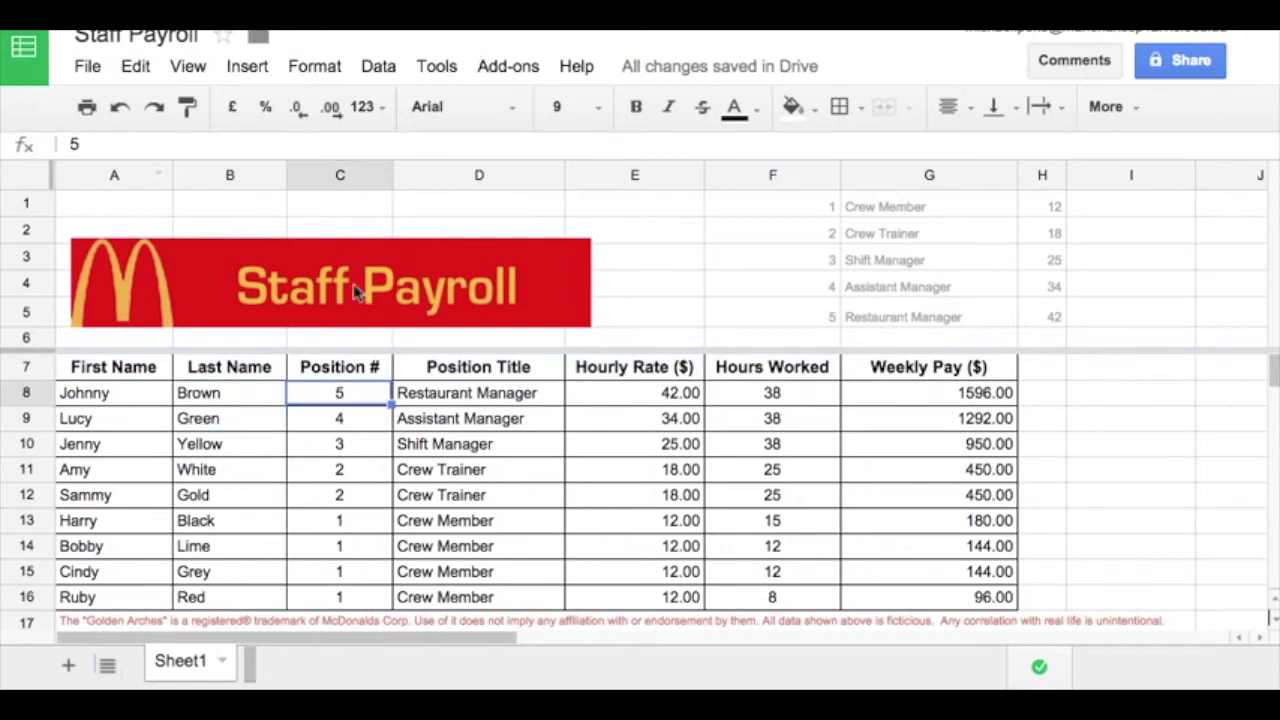
pyautogui.press('Right')
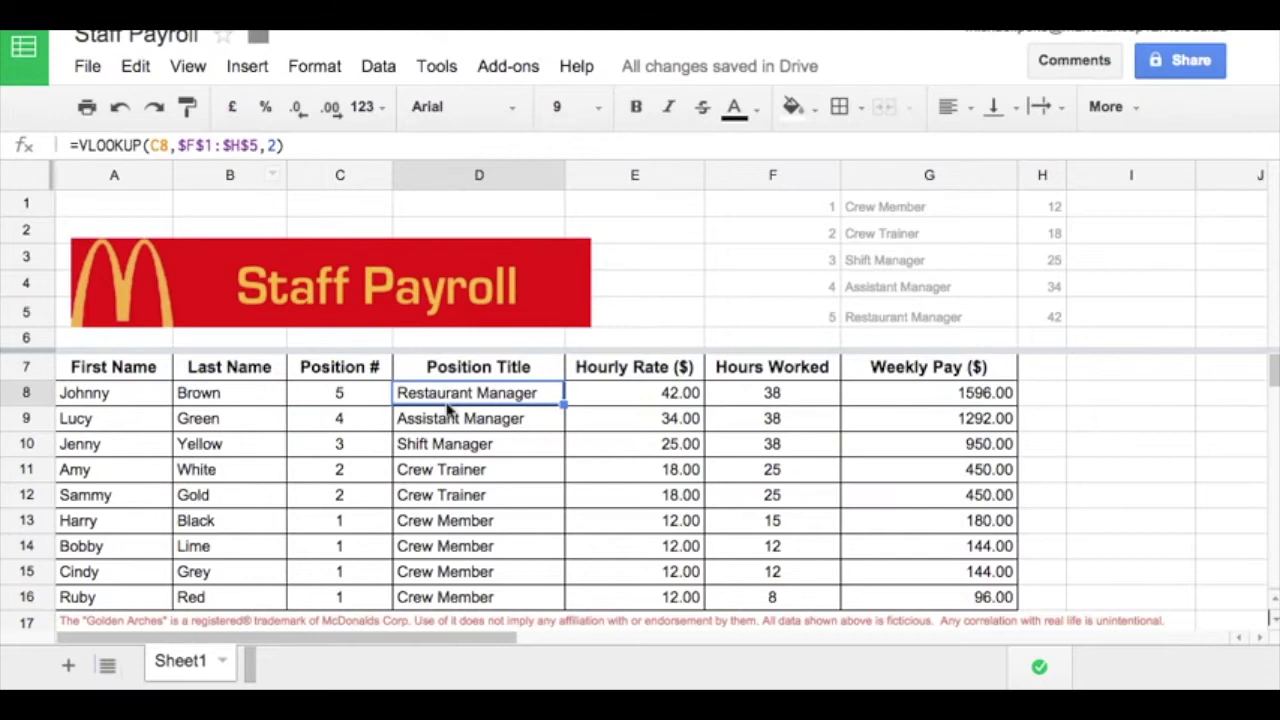
# Re-enter D8 as a VLOOKUP of C8 in $F$1:$H$5, column 2, returning Restaurant Manager.
pyautogui.doubleClick(447, 403)
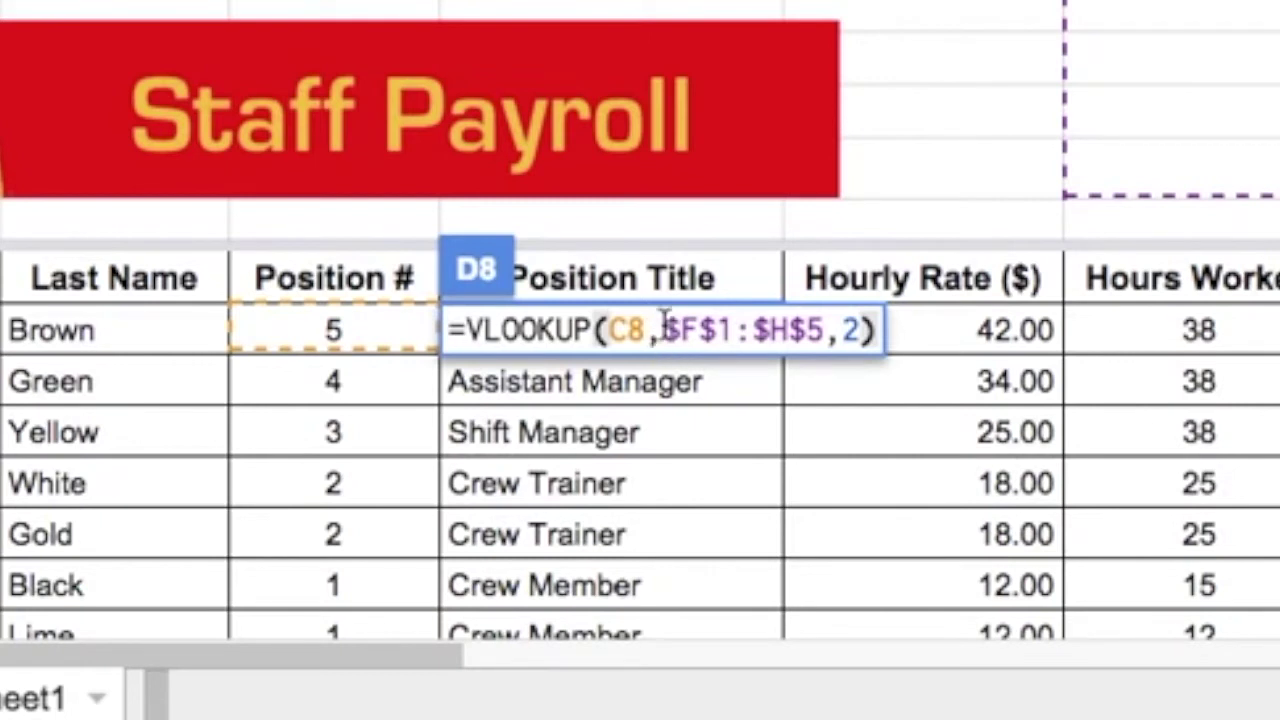
pyautogui.moveTo(664, 330); pyautogui.dragTo(823, 330)
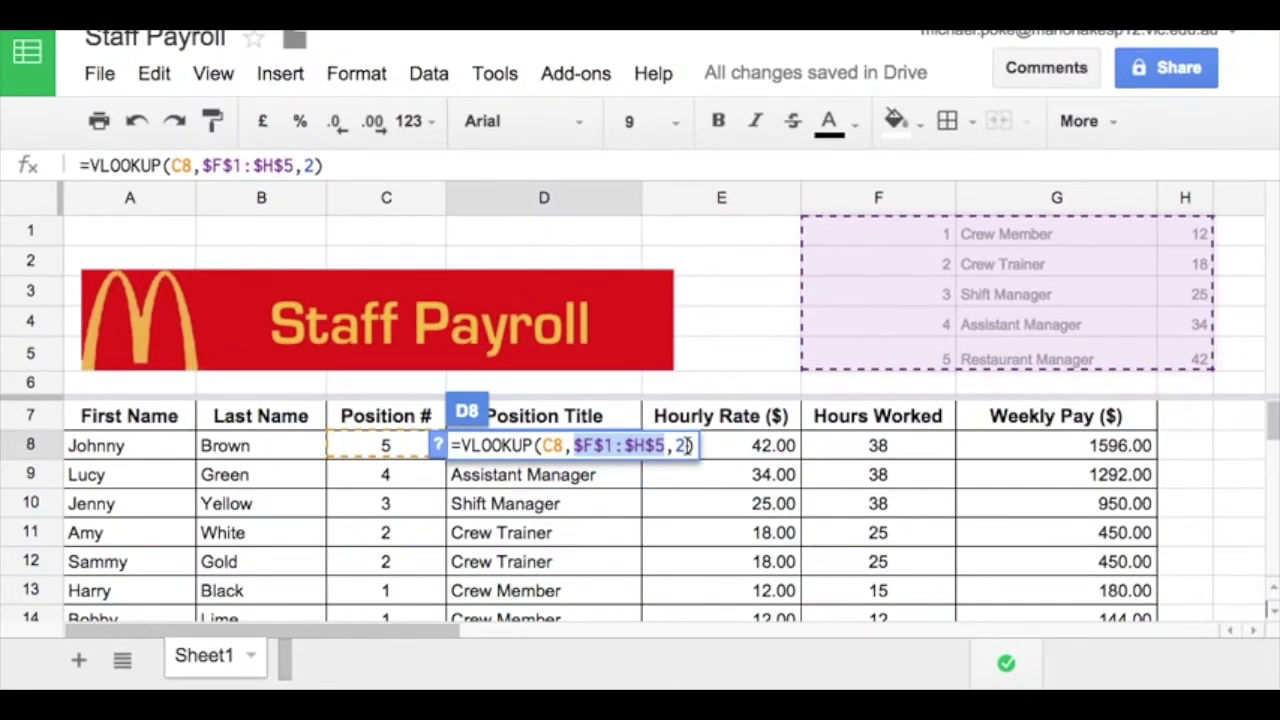
pyautogui.click(688, 445)
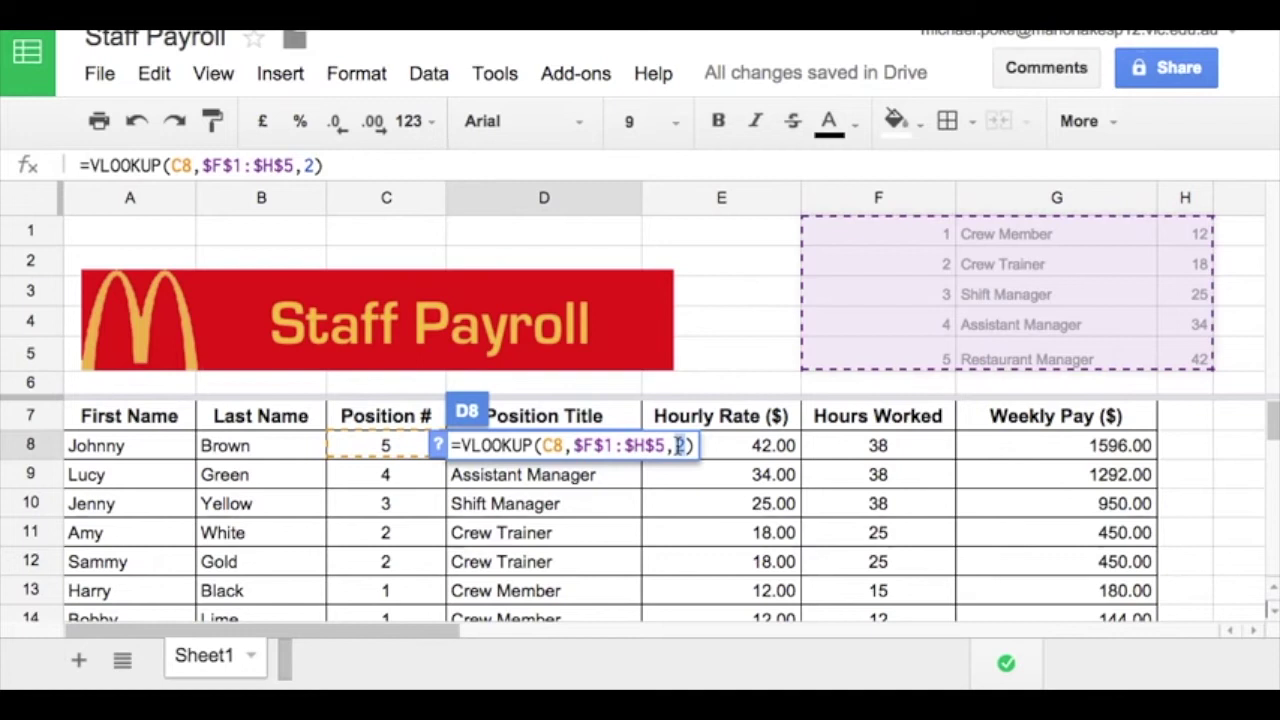
pyautogui.doubleClick(679, 445)
pyautogui.write(')')
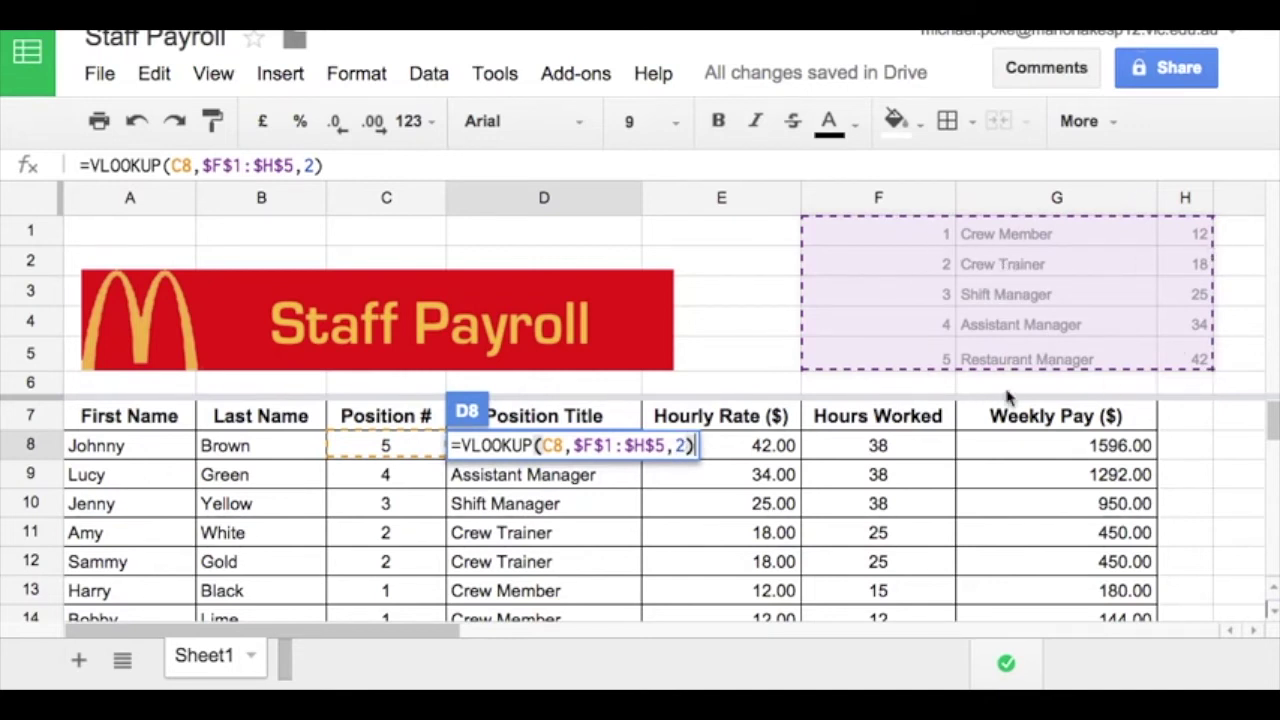
pyautogui.press('Return')
# Fill D8's title lookup down to D14 and scroll through the rows to check each title.
pyautogui.click(617, 445)
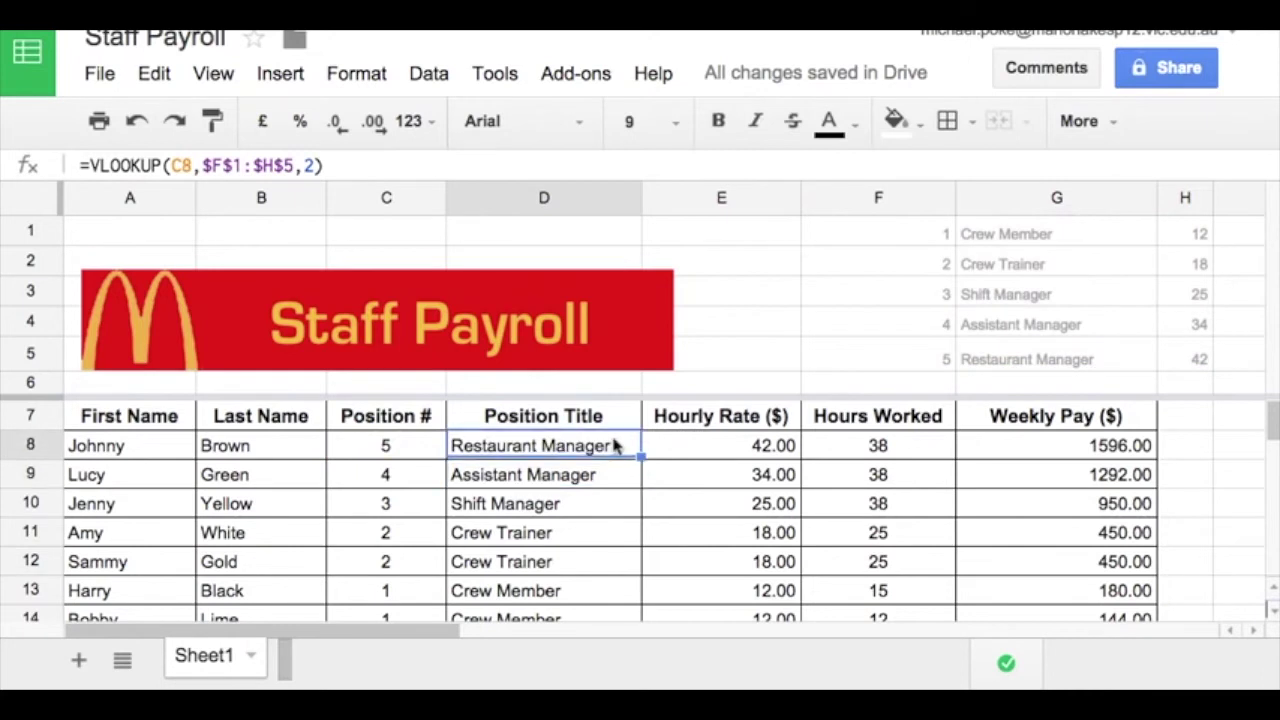
pyautogui.moveTo(640, 456); pyautogui.dragTo(632, 618)
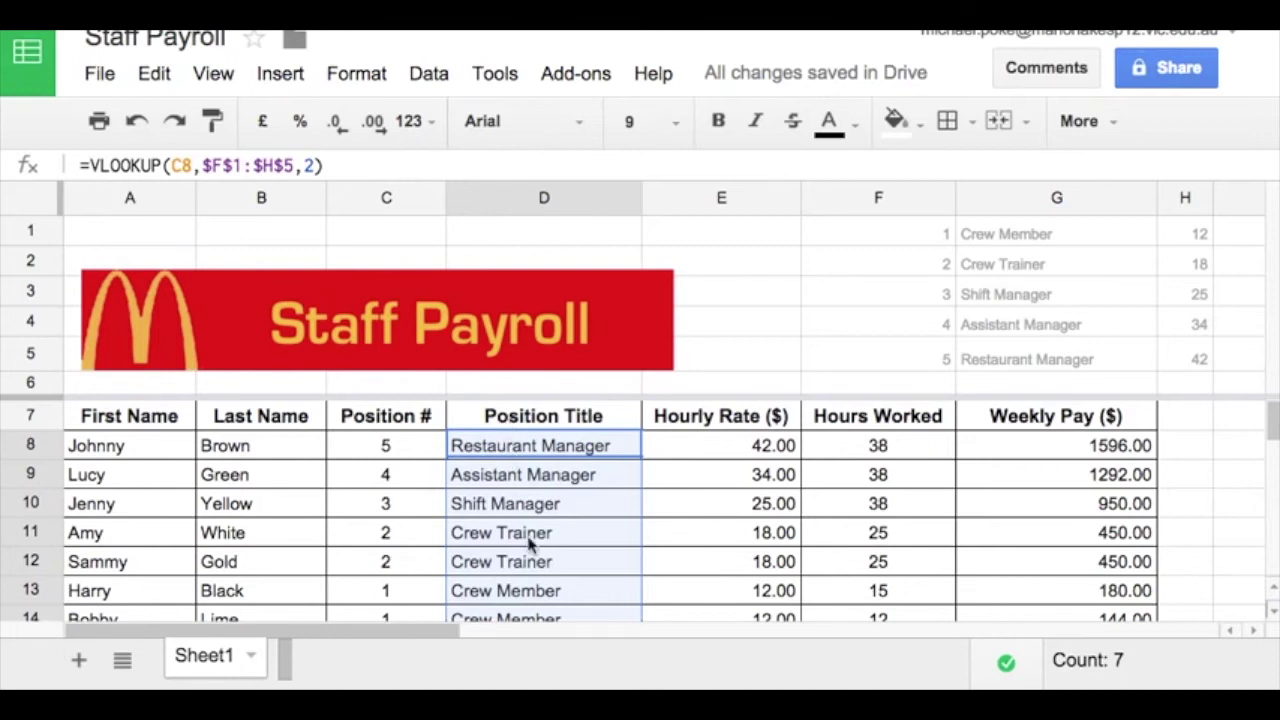
pyautogui.scroll(-3, 528, 540)
pyautogui.scroll(3, 530, 543)
pyautogui.scroll(-3, 490, 565)
pyautogui.scroll(1, 490, 565)
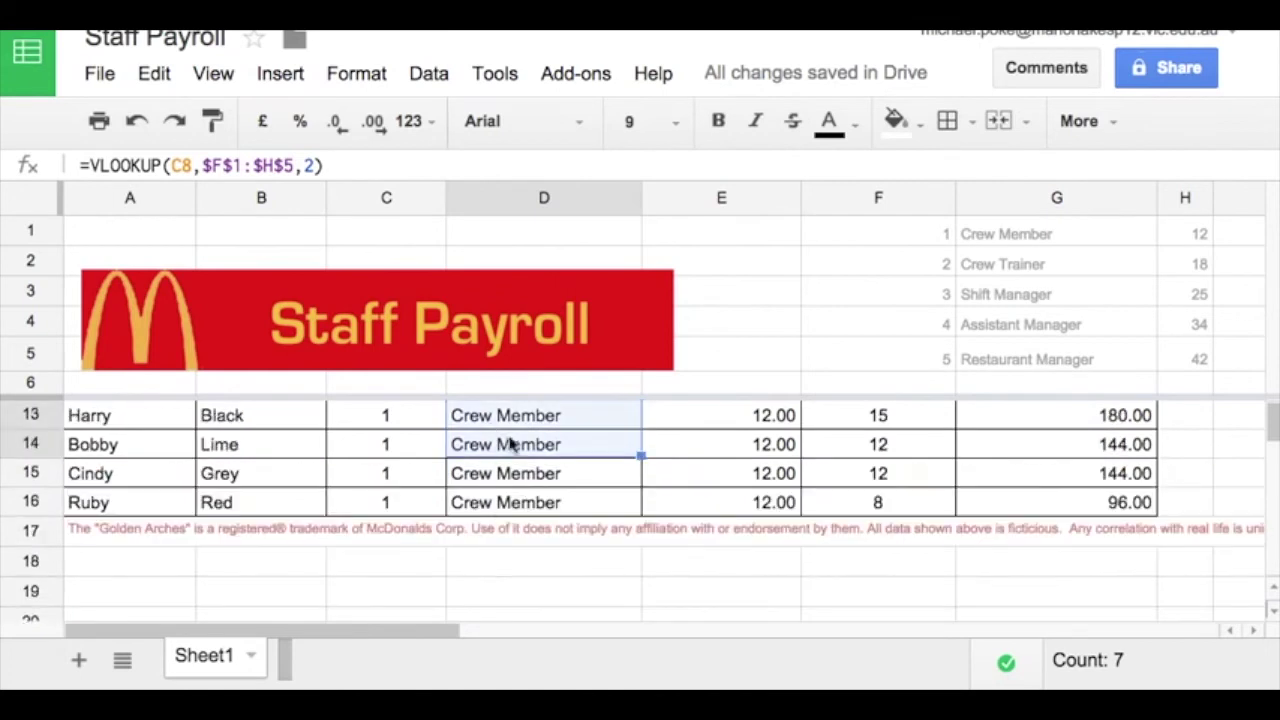
pyautogui.scroll(1, 386, 485)
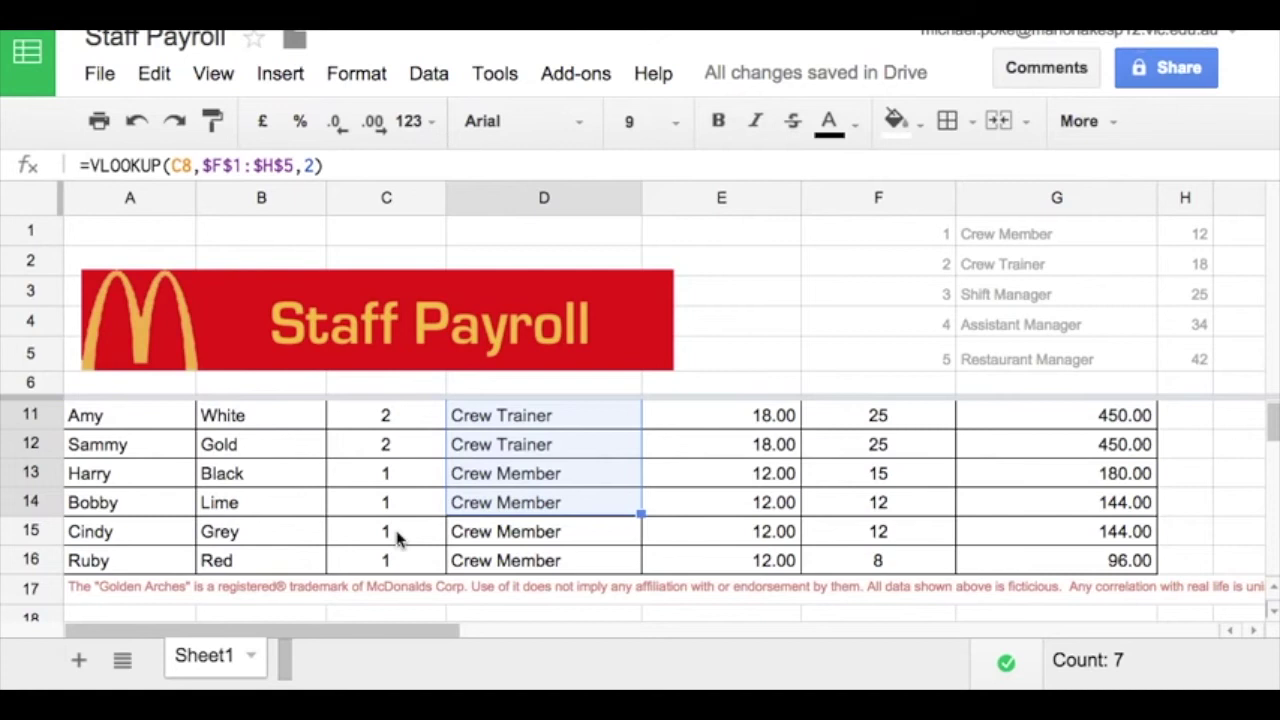
pyautogui.scroll(2, 397, 538)
pyautogui.scroll(-3, 520, 583)
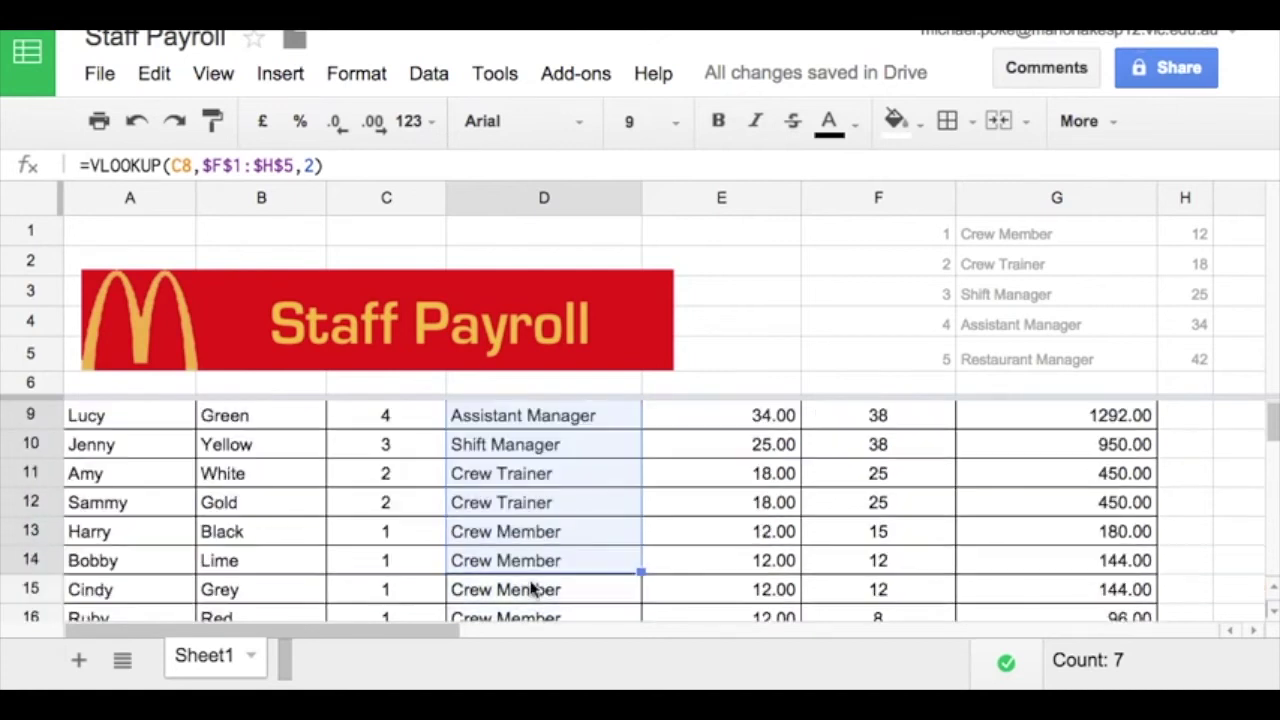
# Clear C15's position number to show the #N/A errors, then restore it to 1.
pyautogui.click(505, 537)
pyautogui.click(405, 535)
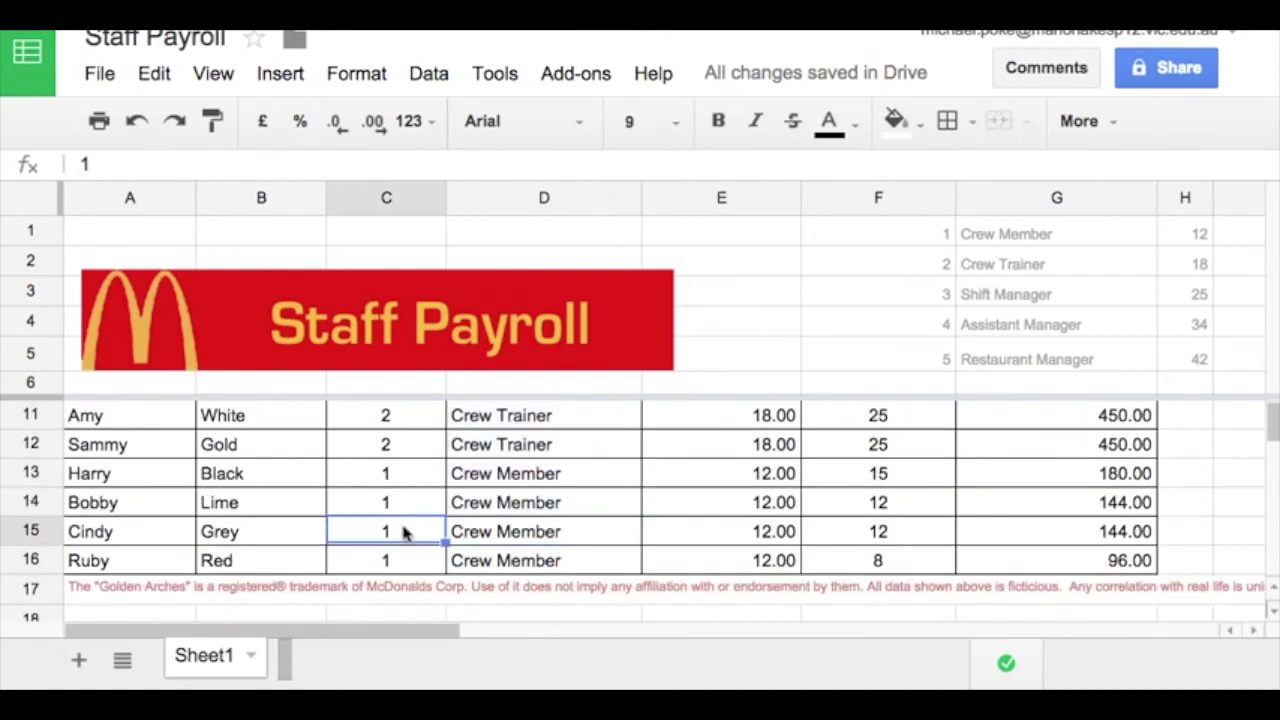
pyautogui.press('Delete')
pyautogui.press('Return')
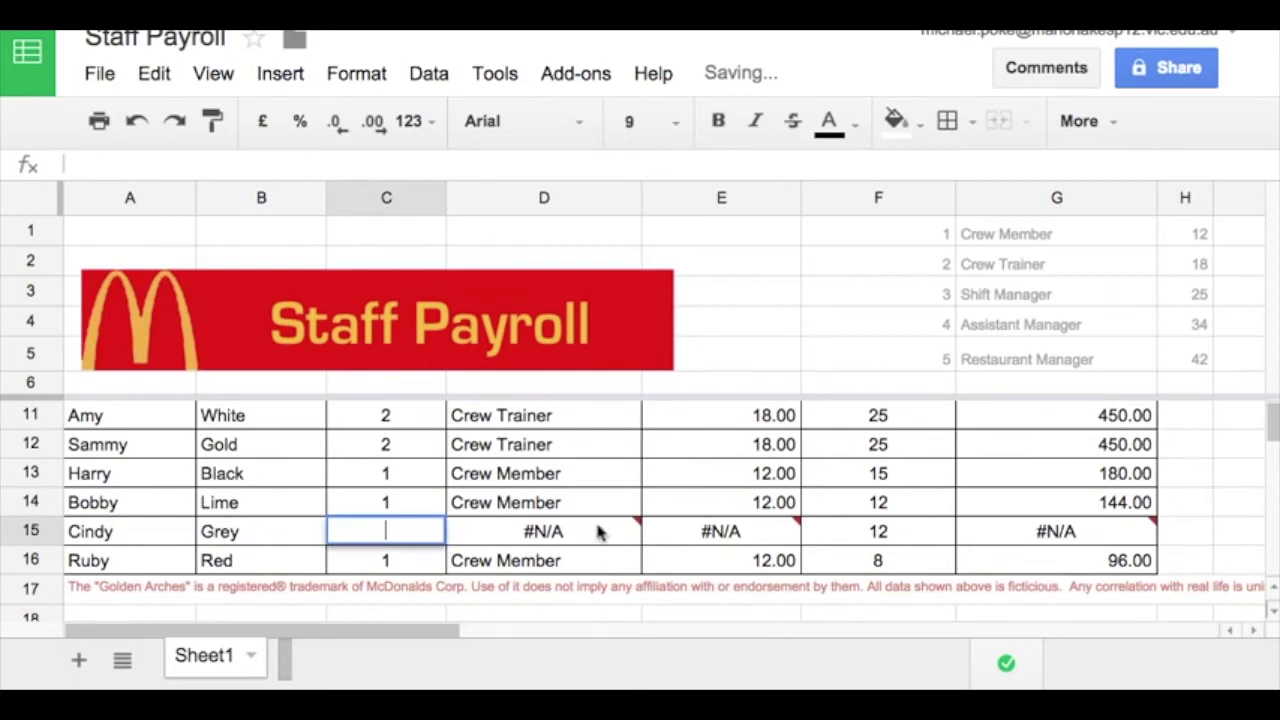
pyautogui.click(383, 558)
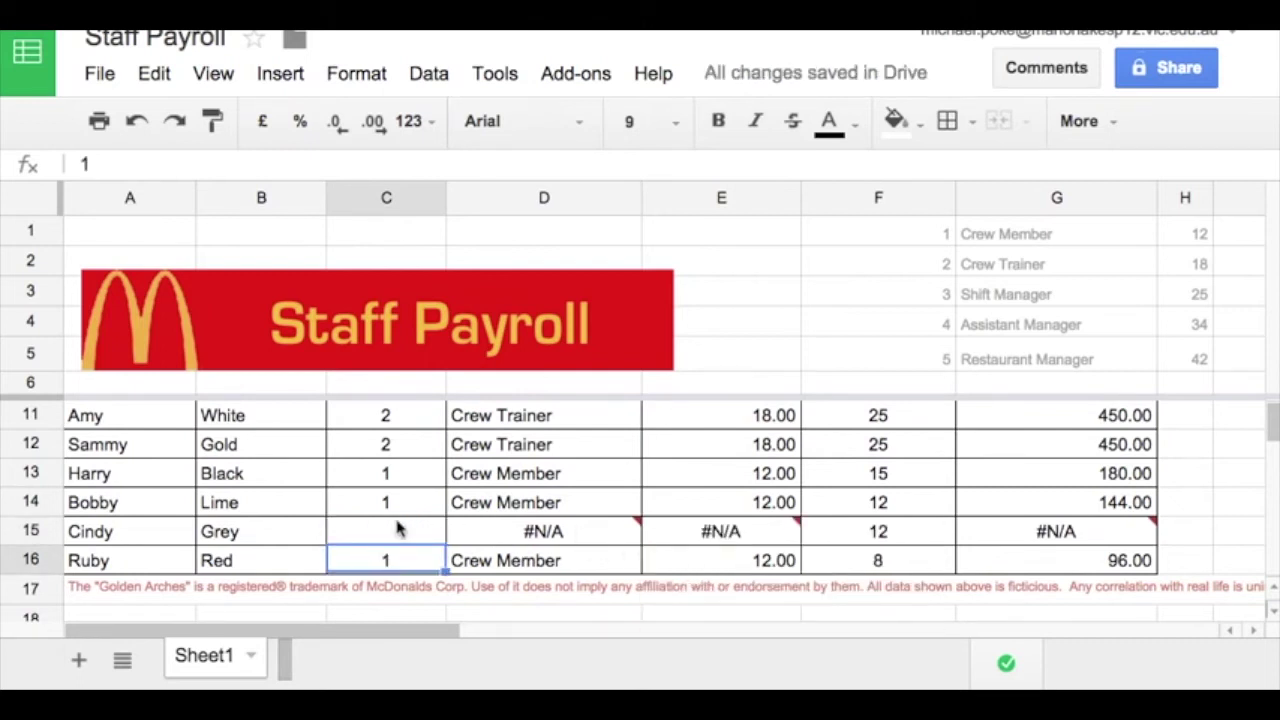
pyautogui.click(396, 530)
pyautogui.write('1')
pyautogui.press('Return')
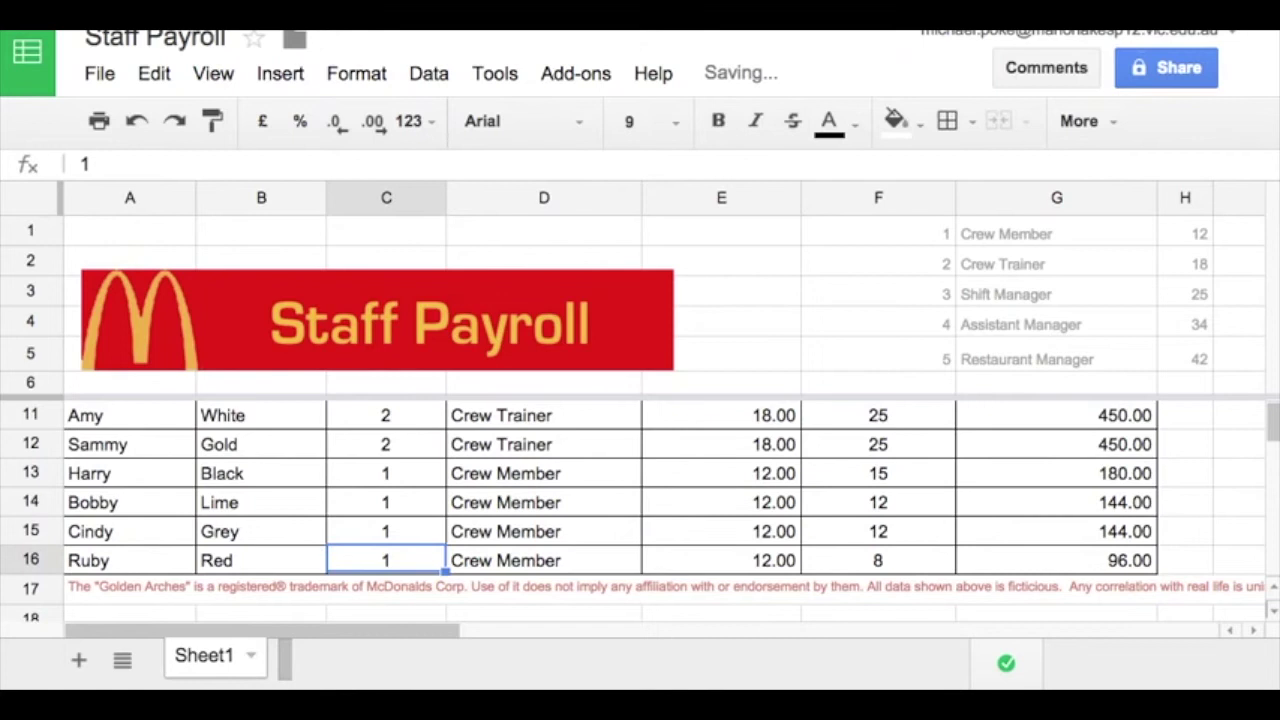
# Test position number 2 in C15, then set it back to 1.
pyautogui.click(407, 537)
pyautogui.press('Delete')
pyautogui.write('2')
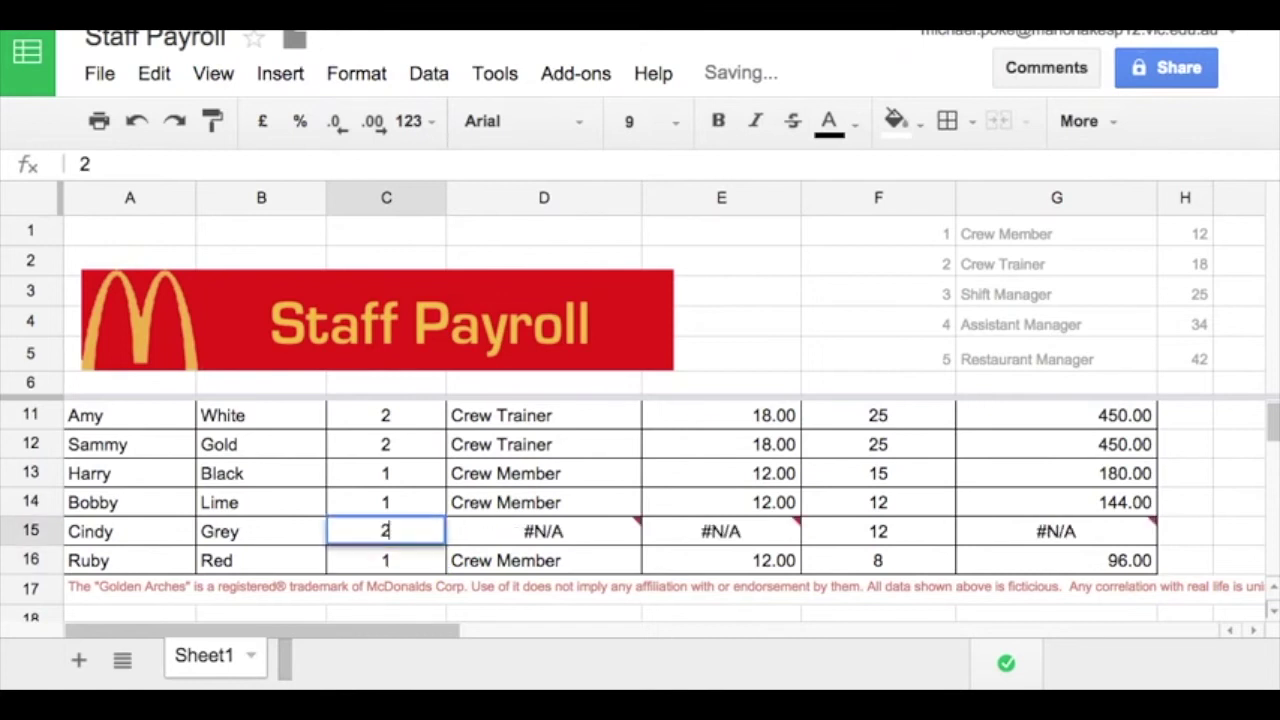
pyautogui.press('Return')
pyautogui.click(407, 535)
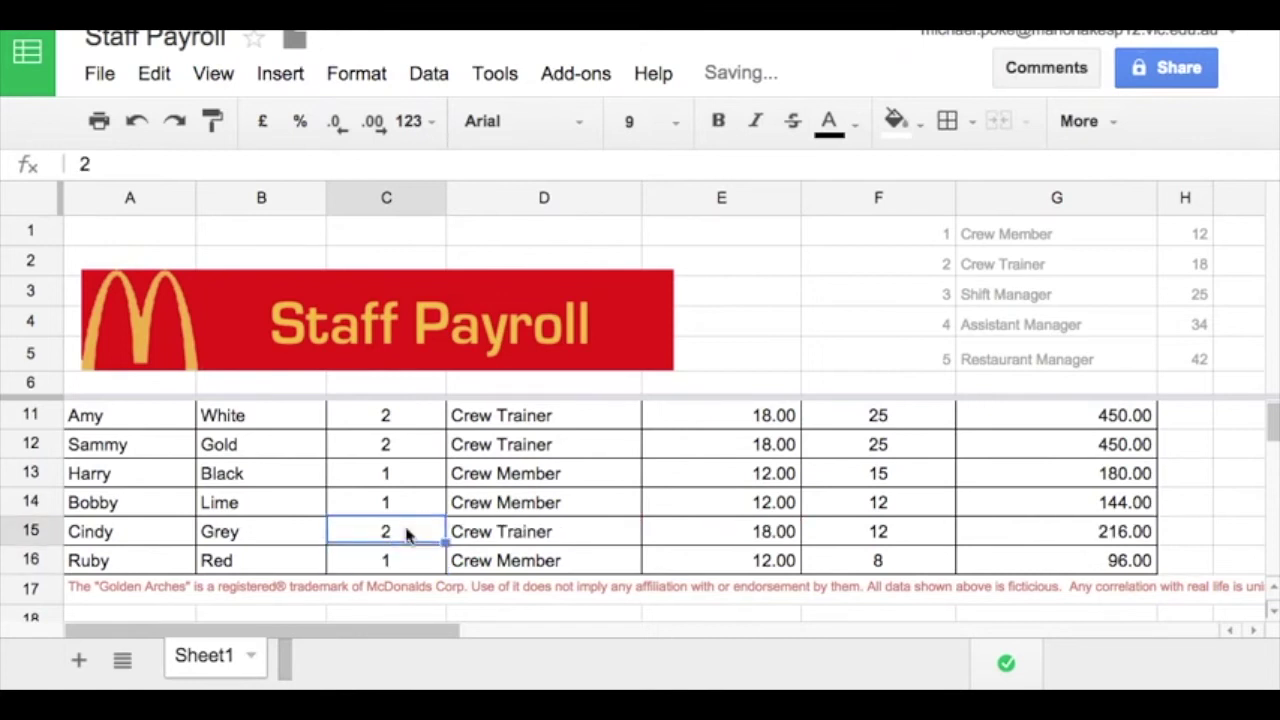
pyautogui.write('1')
pyautogui.press('Return')
pyautogui.scroll(2, 651, 485)
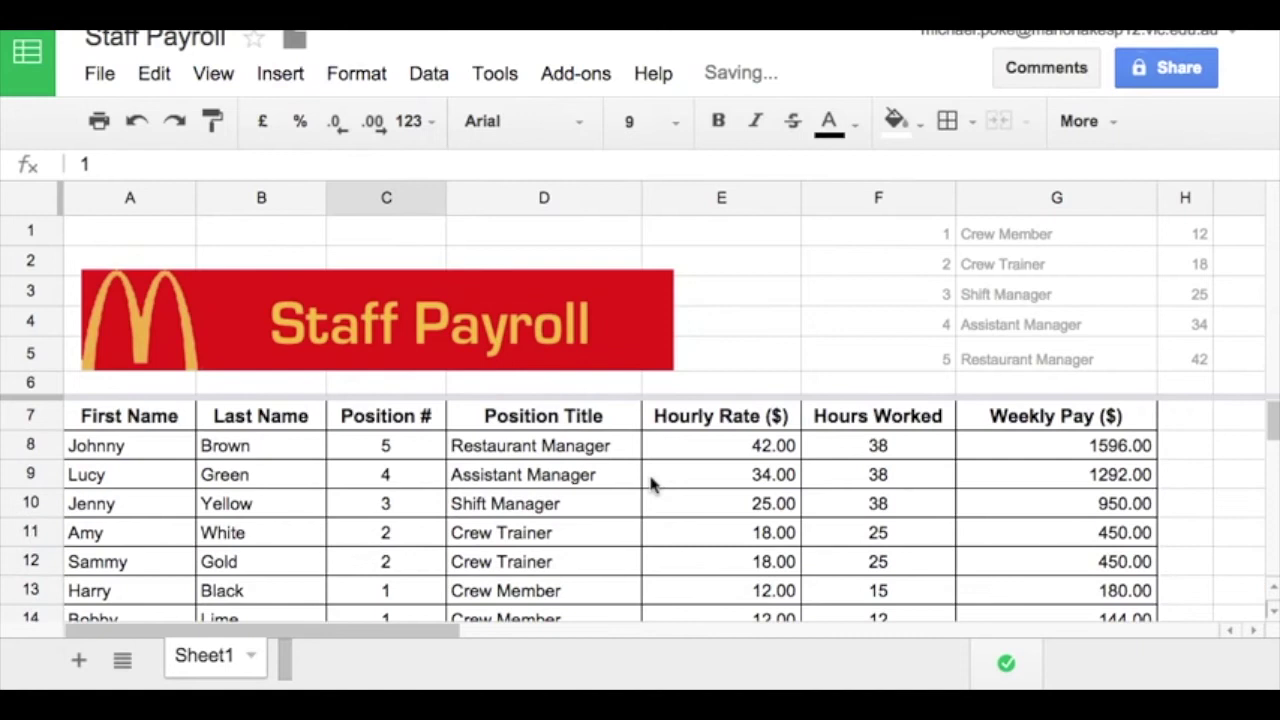
pyautogui.click(741, 445)
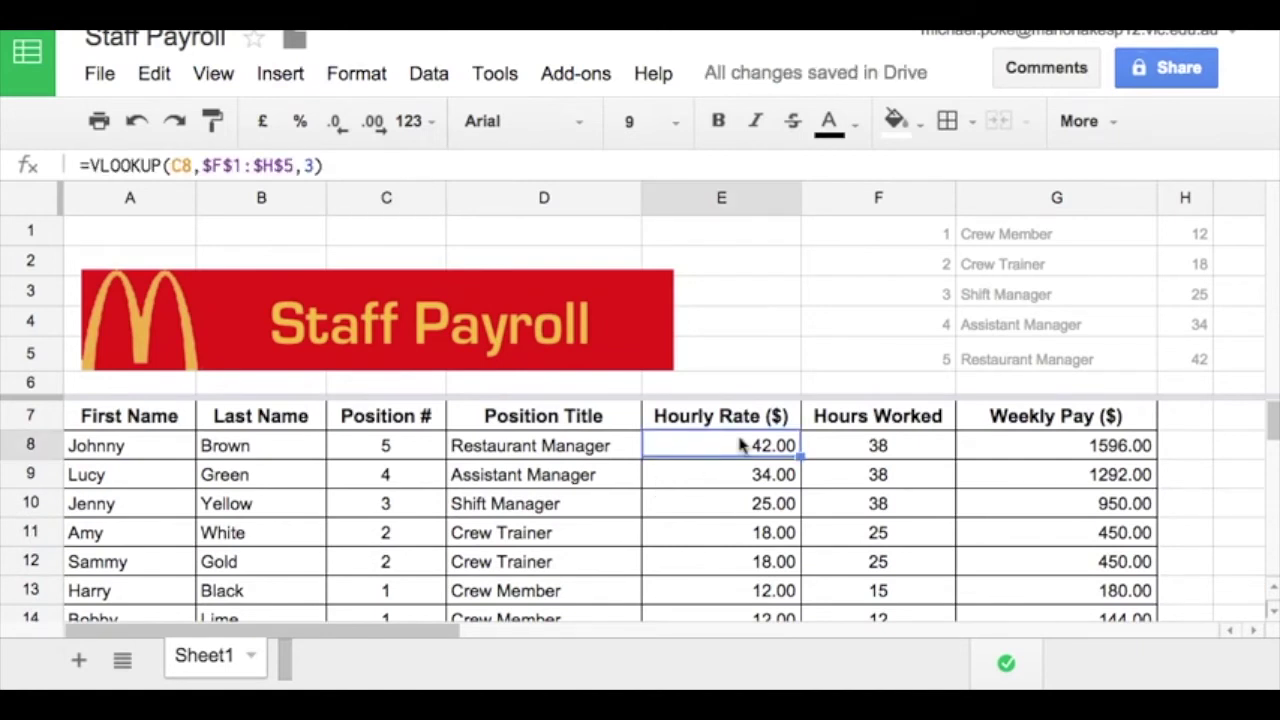
pyautogui.doubleClick(741, 445)
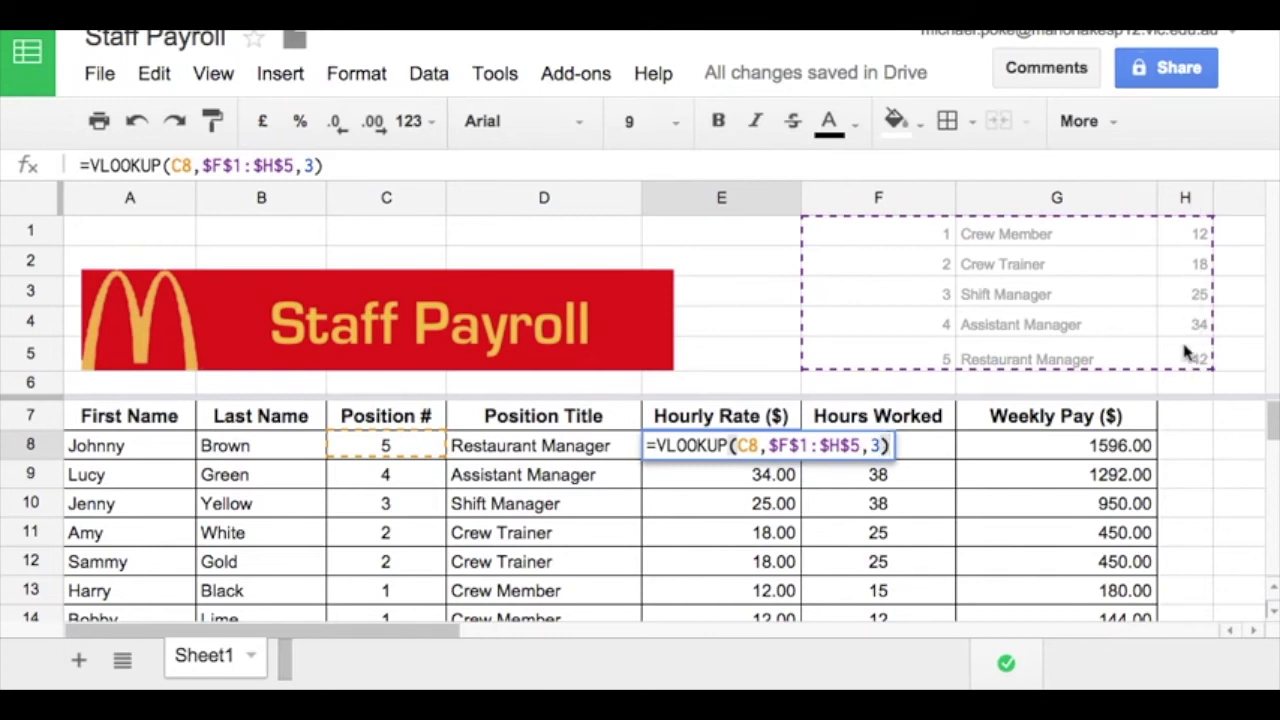
pyautogui.press('Return')
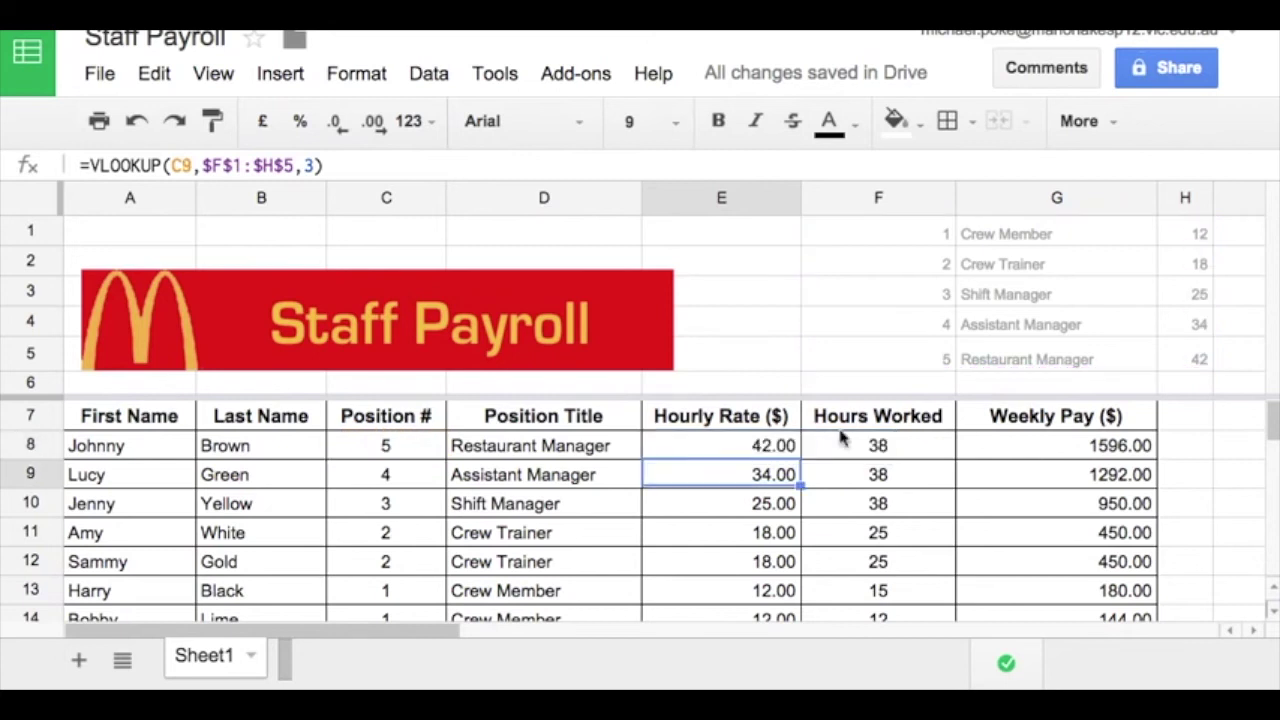
pyautogui.click(757, 444)
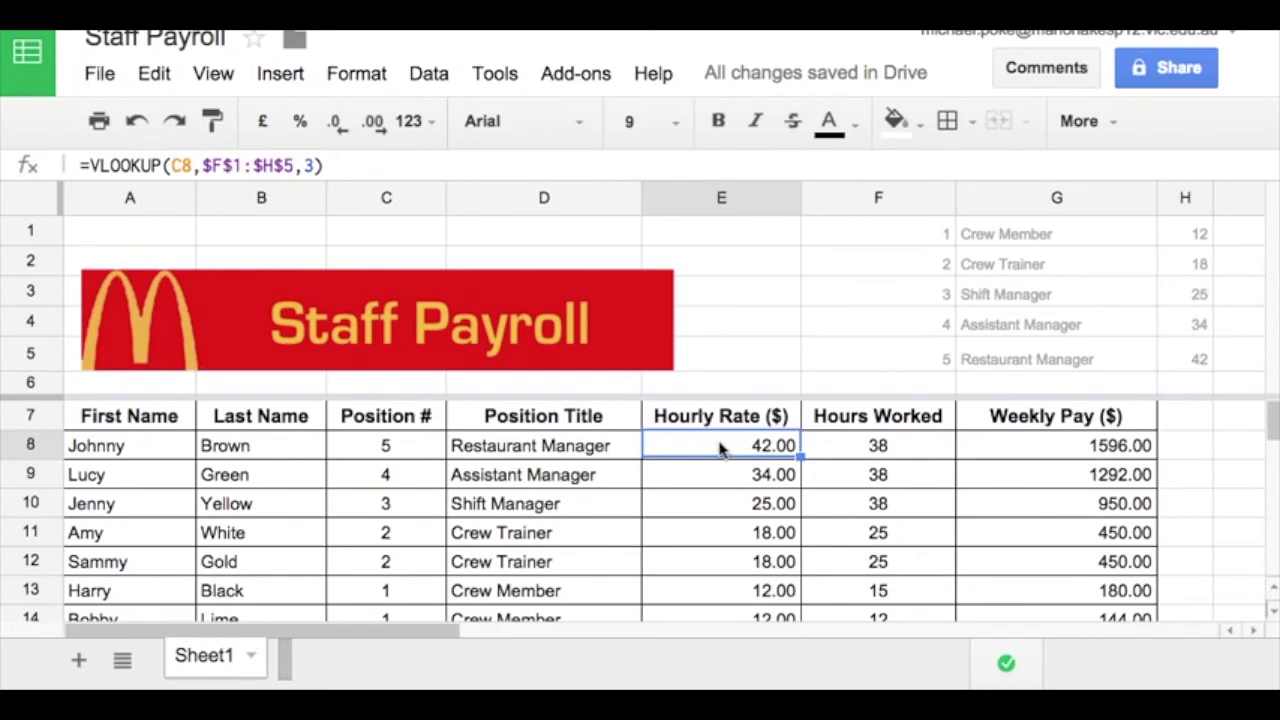
pyautogui.scroll(-2, 767, 545)
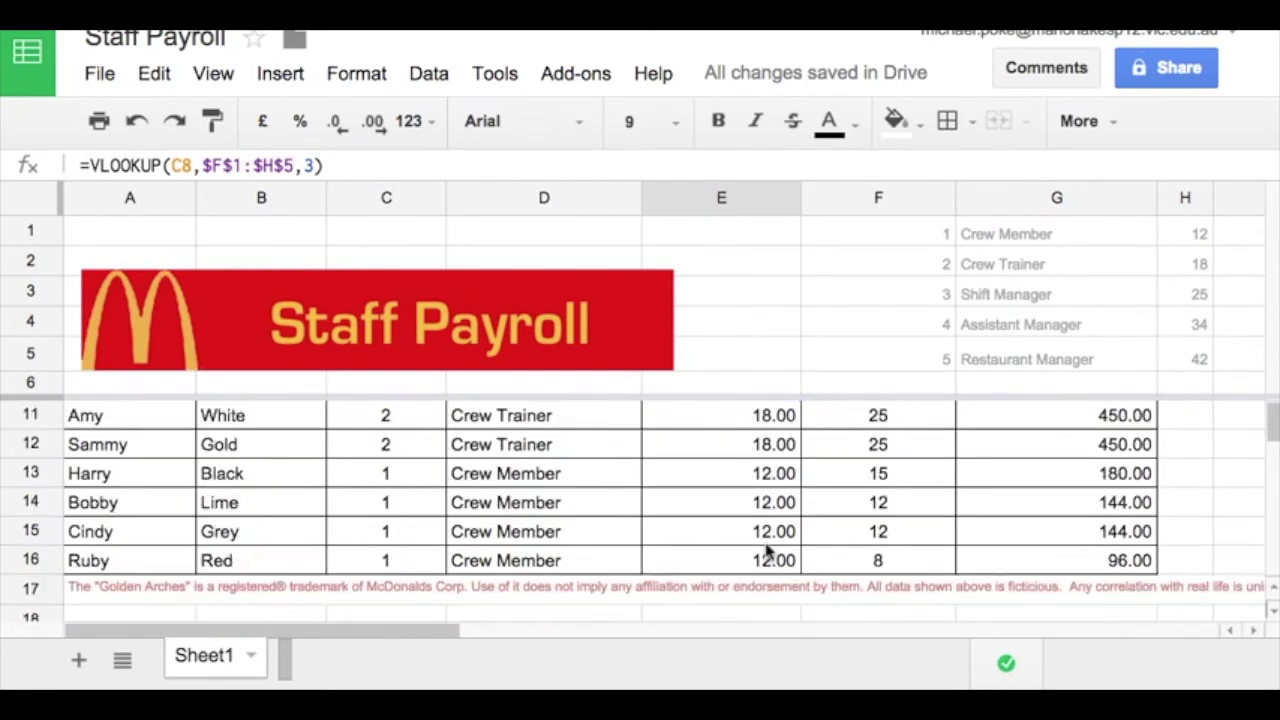
pyautogui.scroll(2, 767, 553)
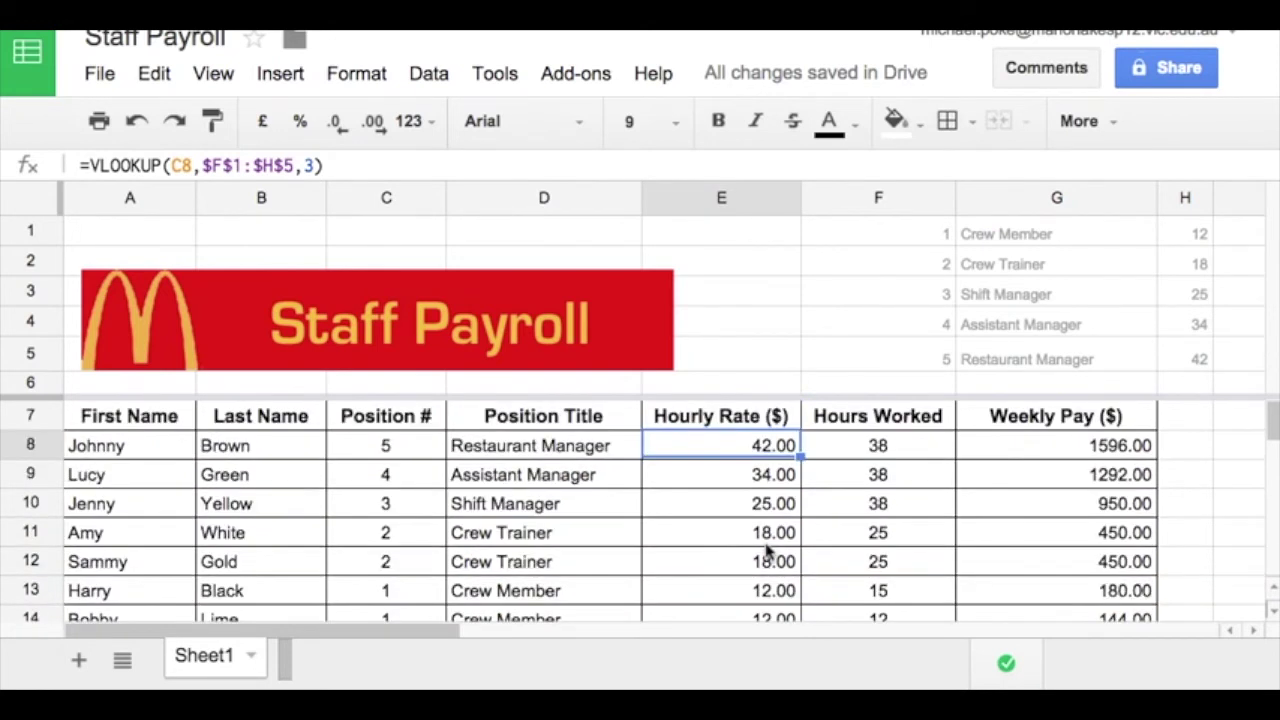
pyautogui.click(1203, 364)
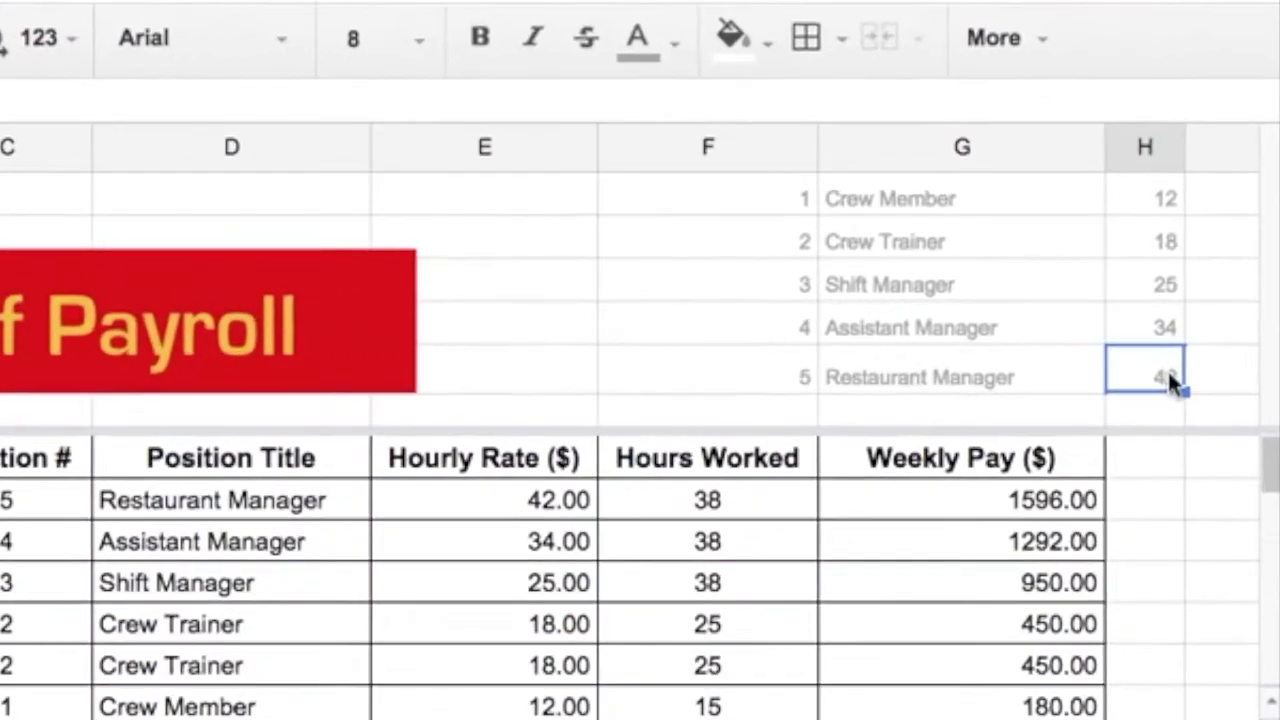
pyautogui.write('50')
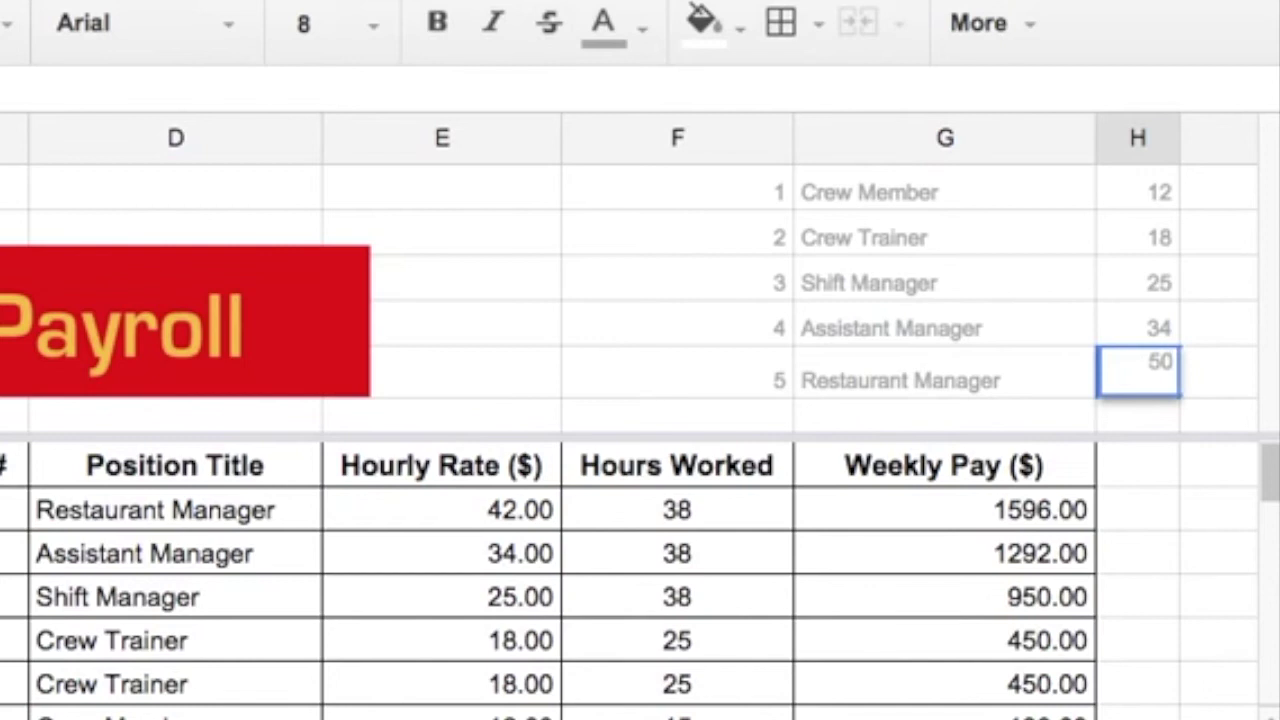
pyautogui.press('Return')
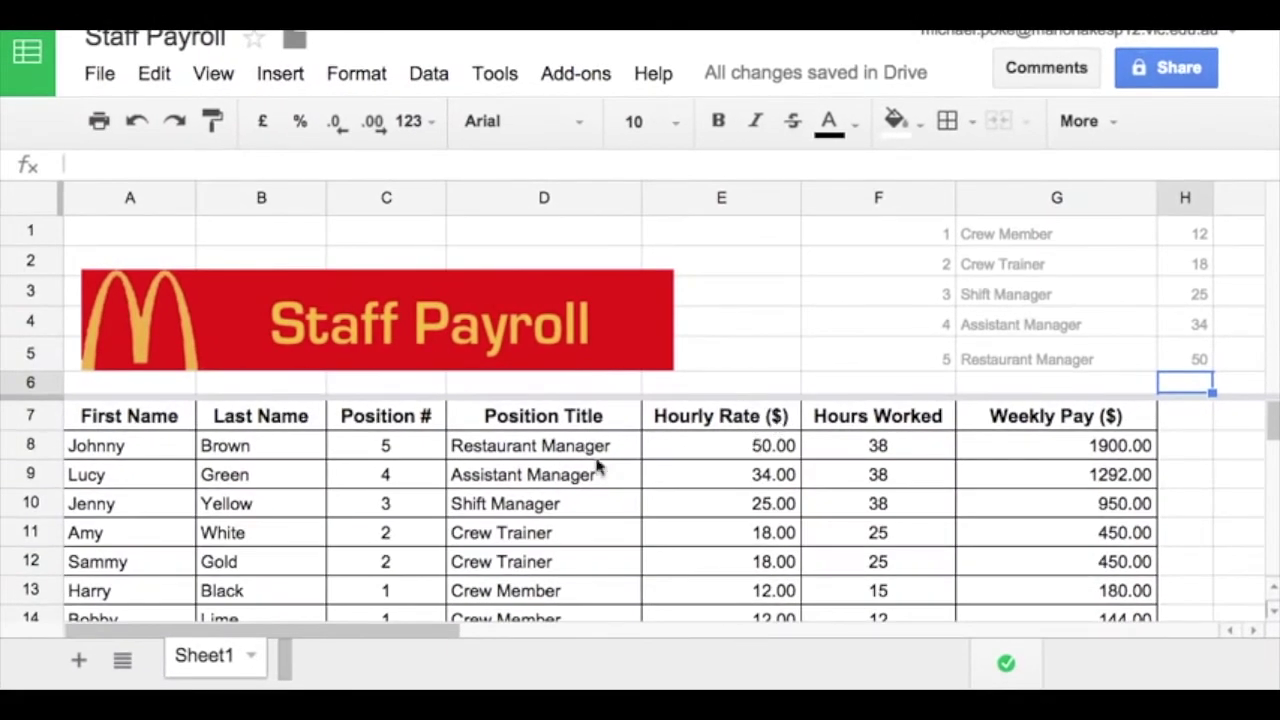
pyautogui.click(1194, 358)
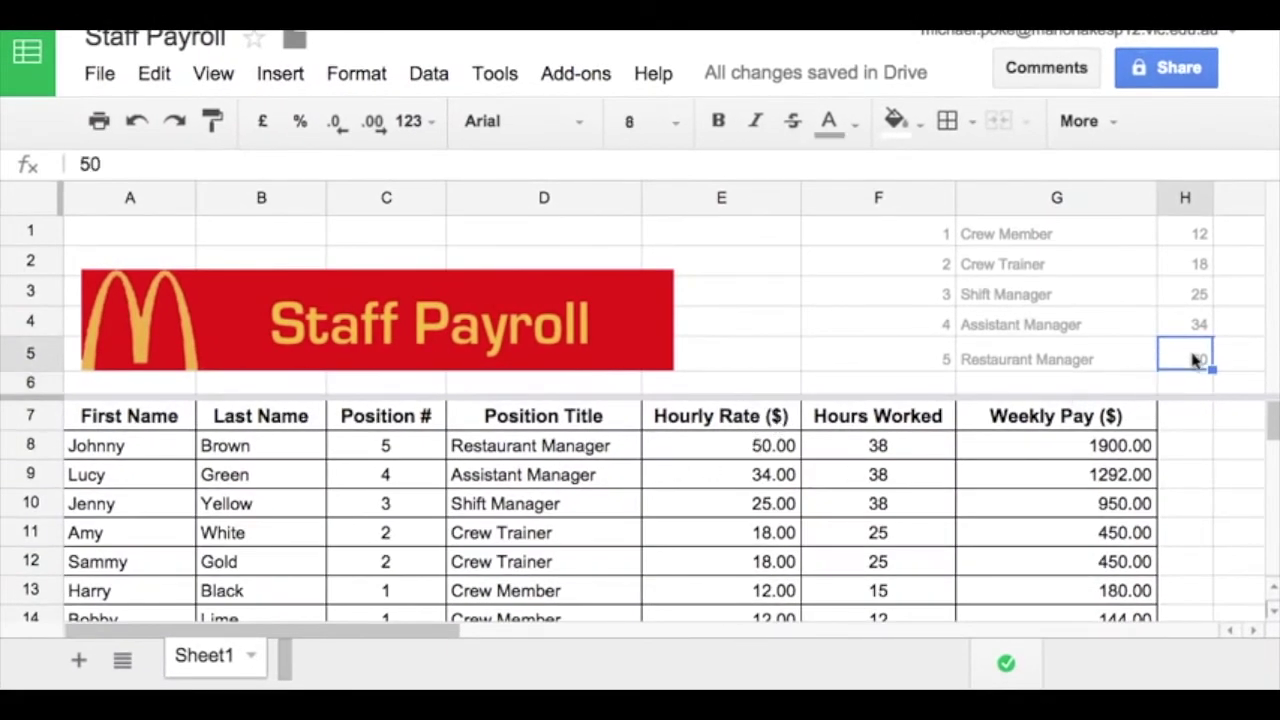
pyautogui.write('42')
pyautogui.press('Return')
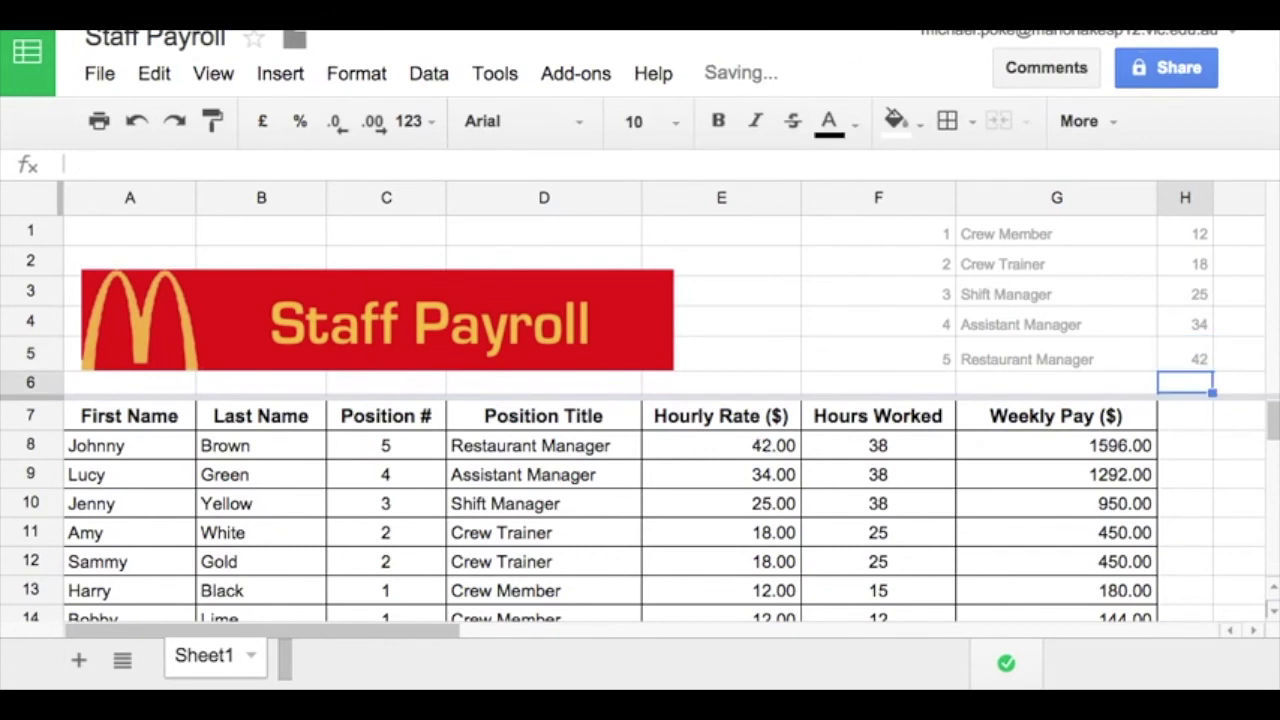
pyautogui.click(1195, 238)
pyautogui.scroll(-2, 814, 557)
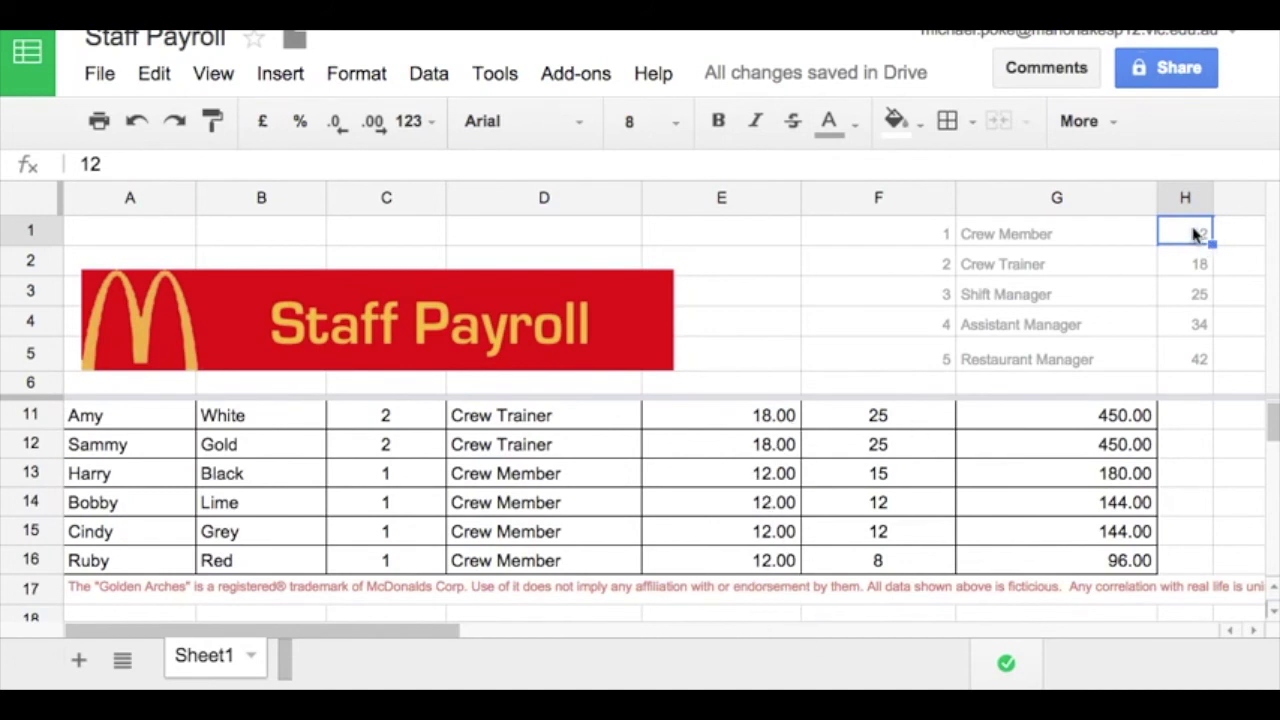
pyautogui.write('1')
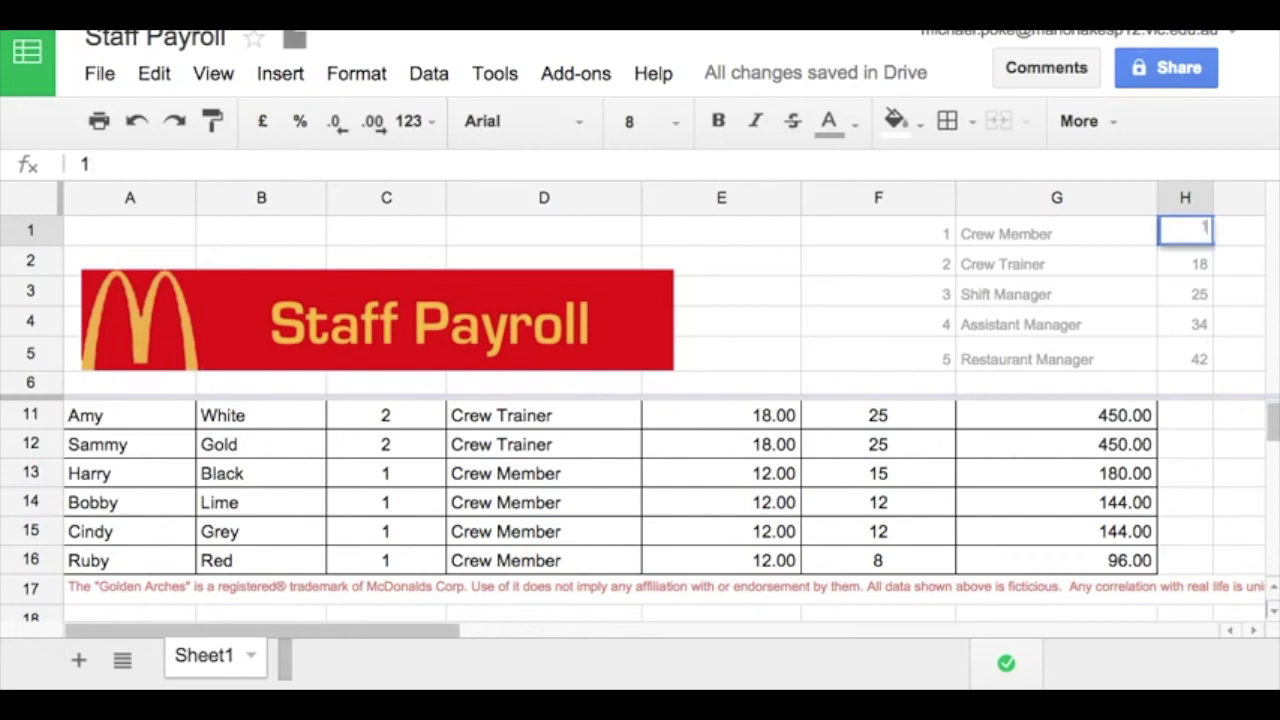
pyautogui.press('Return')
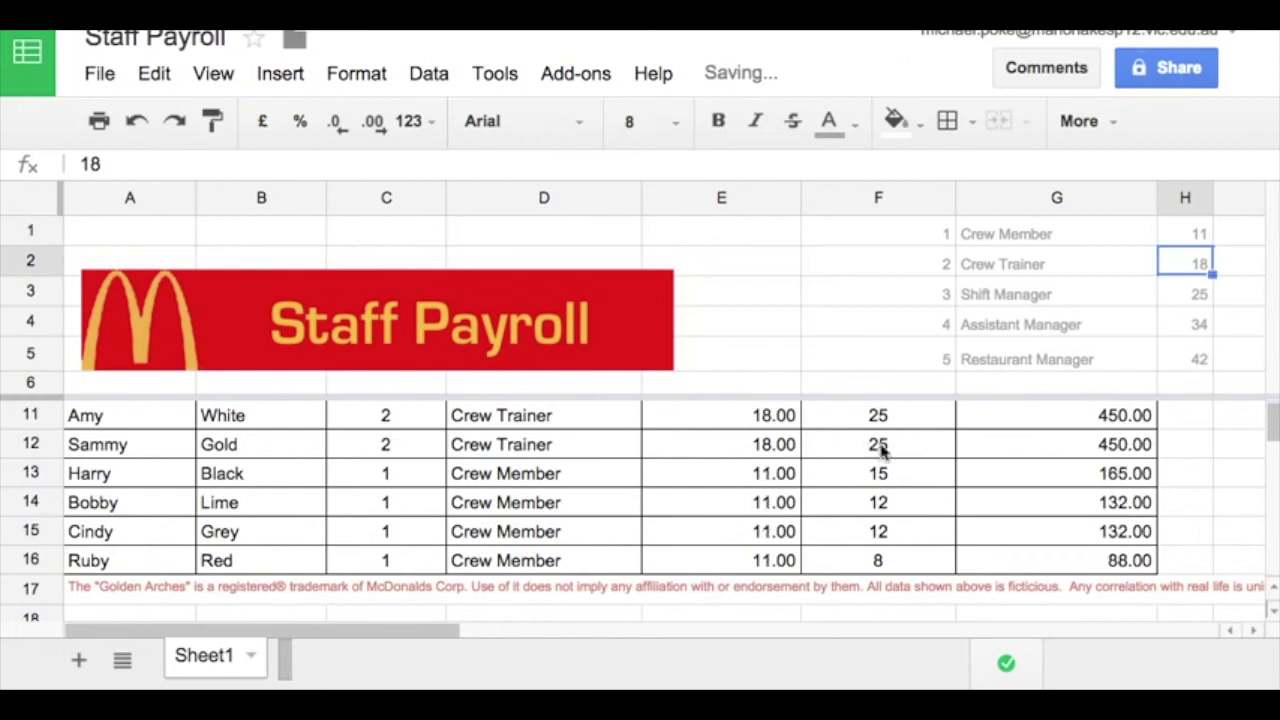
pyautogui.click(1198, 236)
pyautogui.write('12')
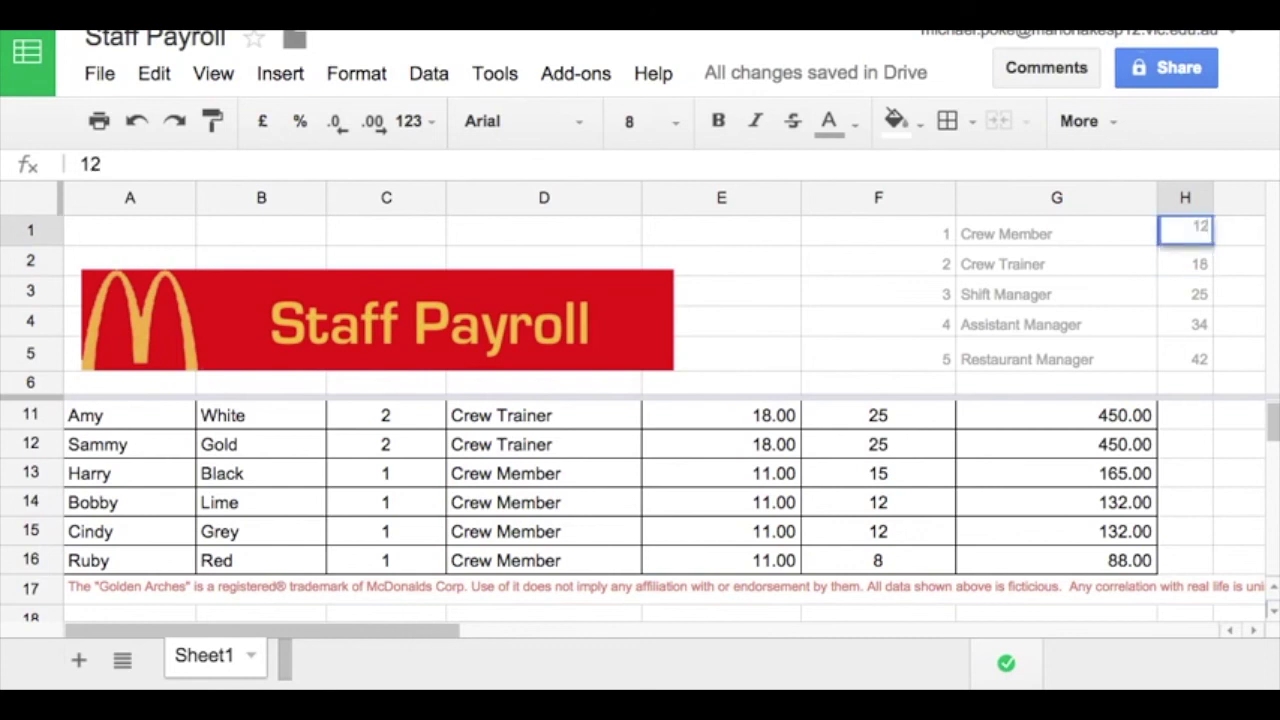
pyautogui.press('Return')
# Check that G8's Weekly Pay formula multiplies rate by hours (=E8*F8).
pyautogui.scroll(2, 815, 465)
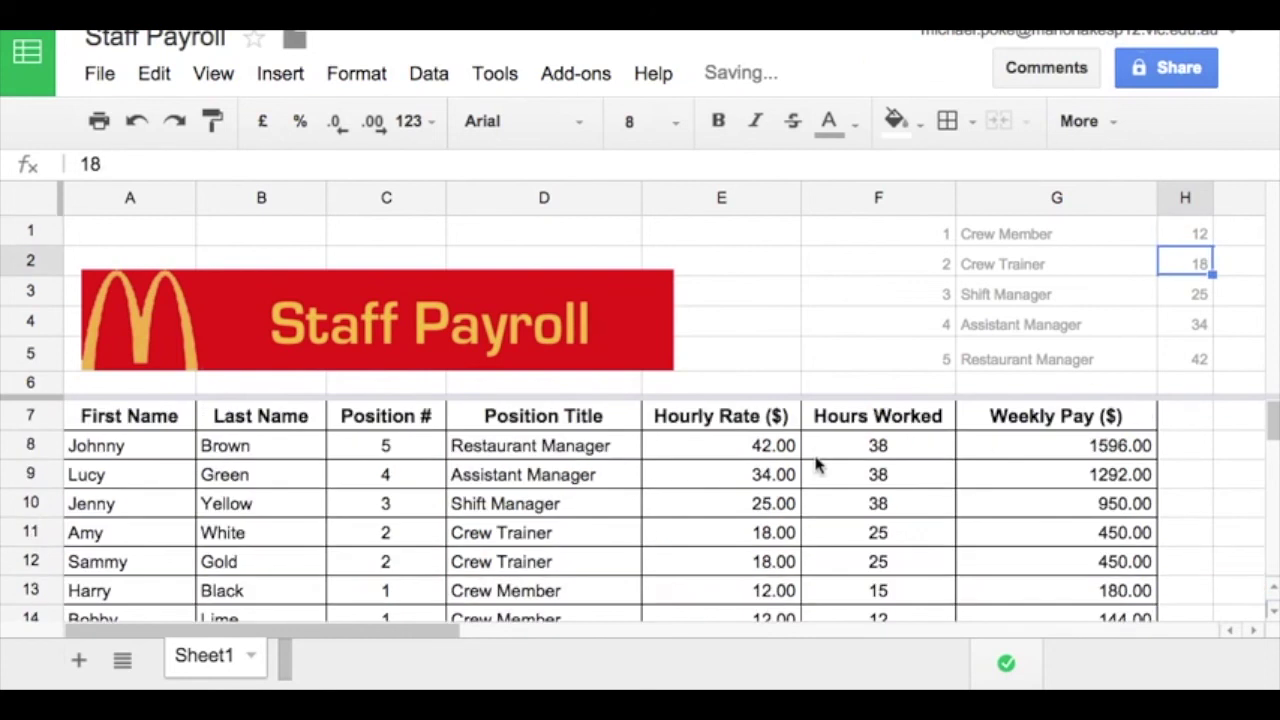
pyautogui.click(893, 503)
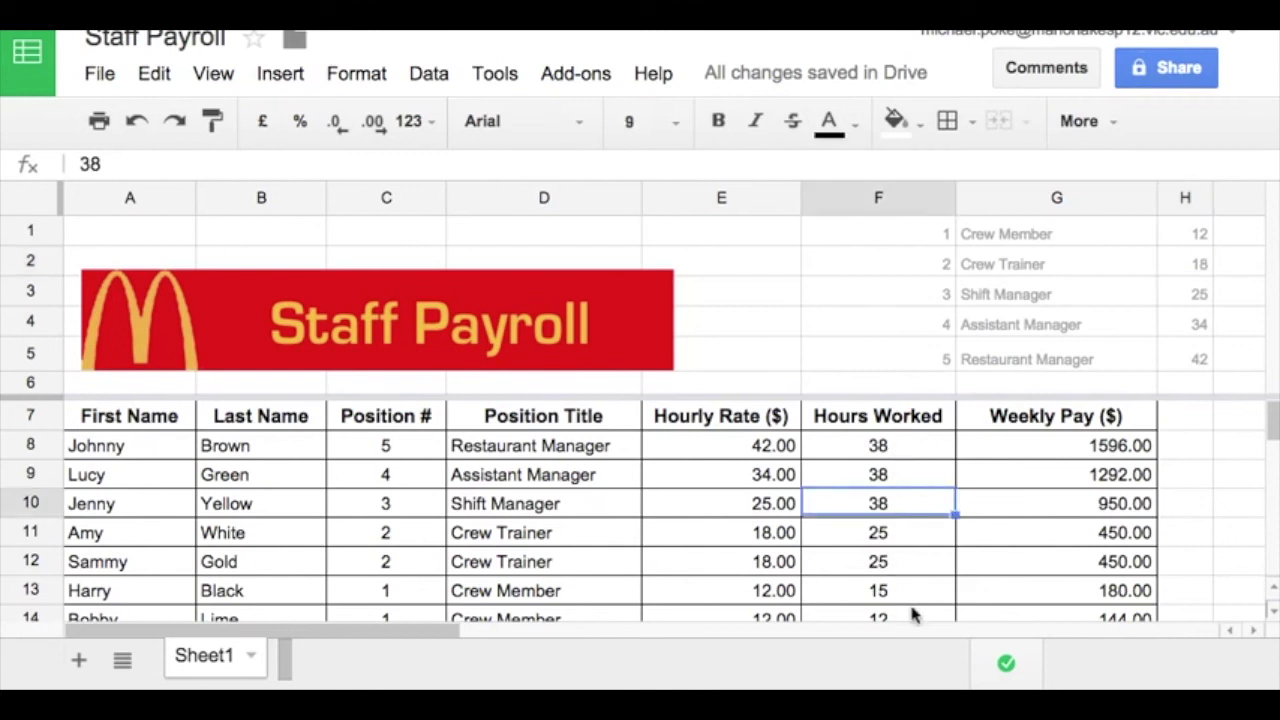
pyautogui.click(1103, 453)
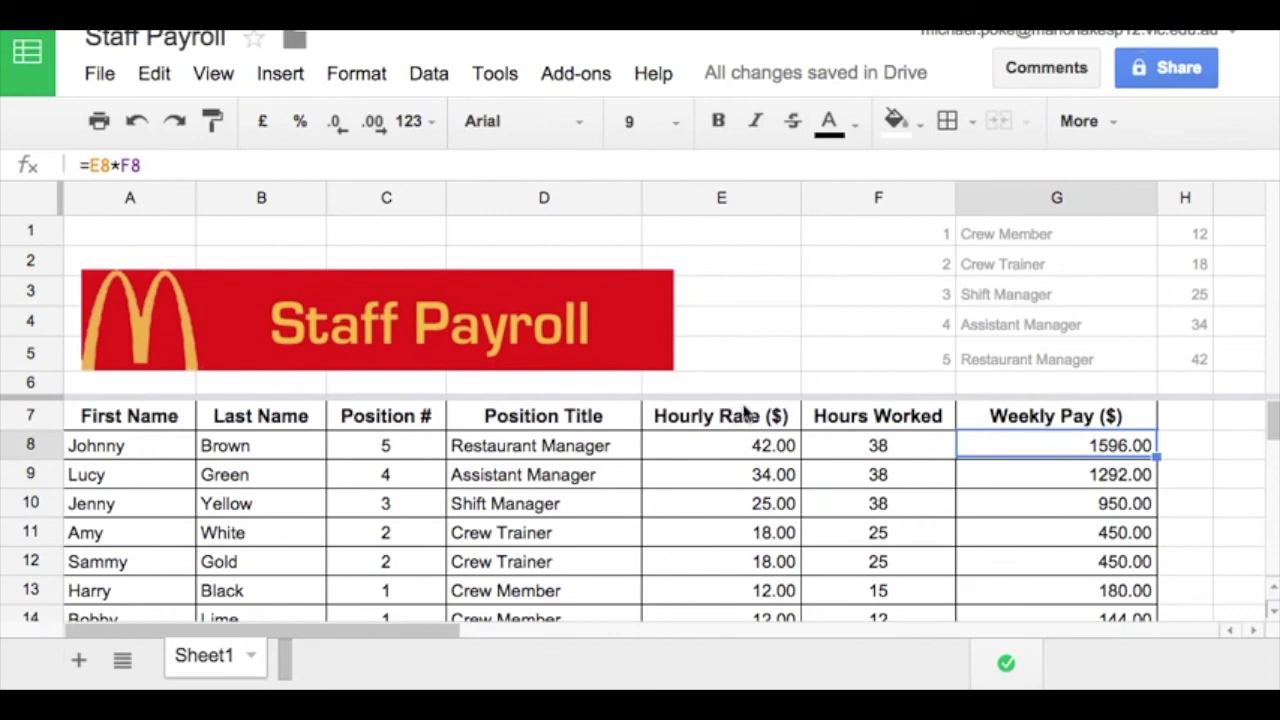
pyautogui.doubleClick(1017, 447)
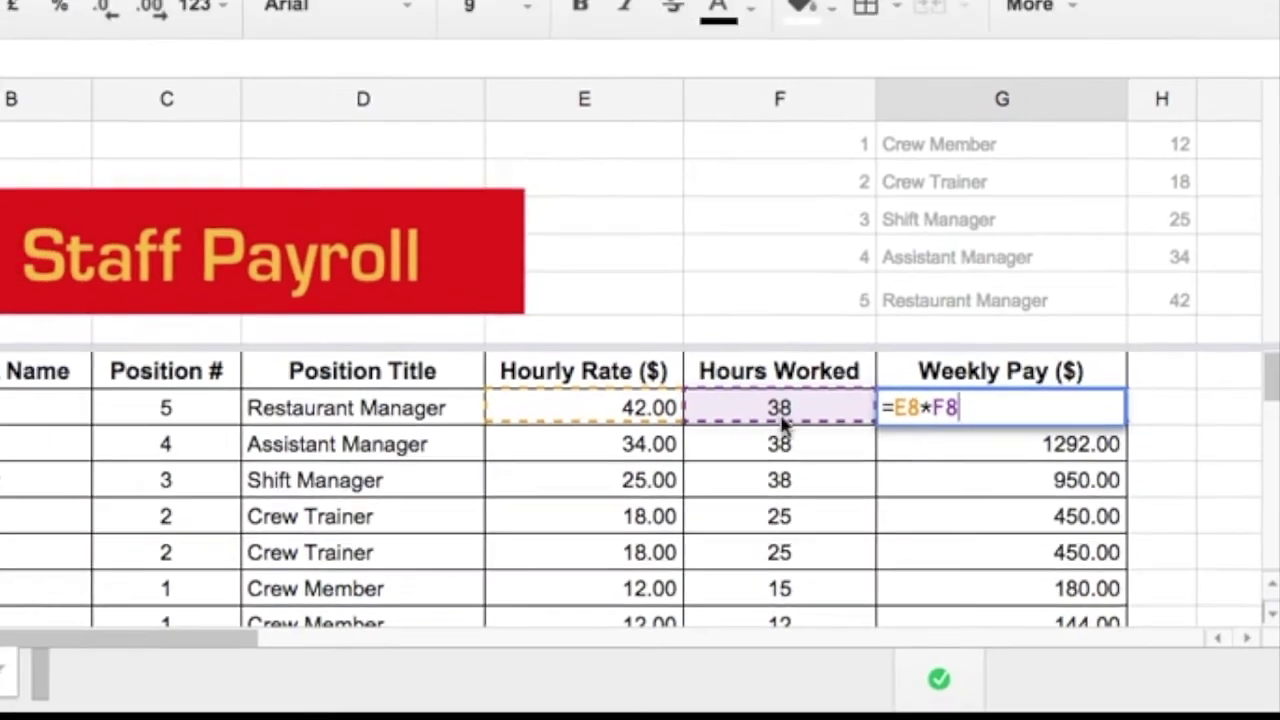
pyautogui.press('Return')
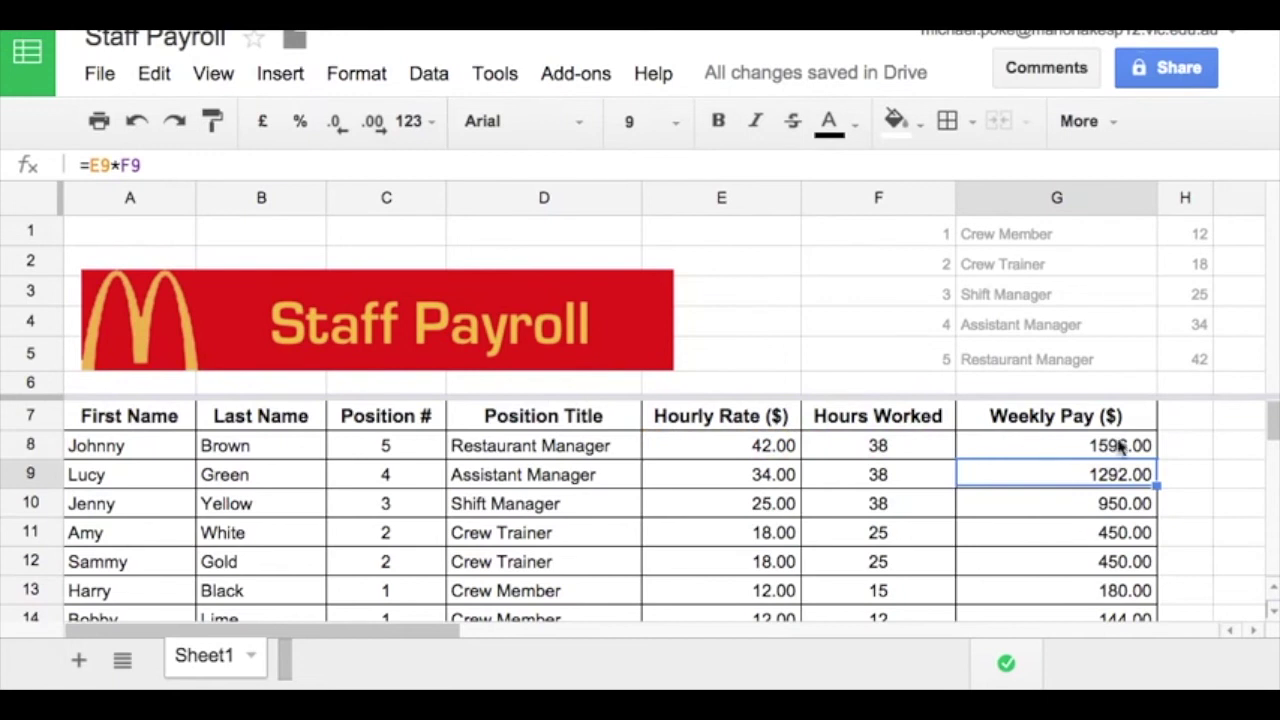
# Fill G8's Weekly Pay formula down through row 16.
pyautogui.click(1120, 445)
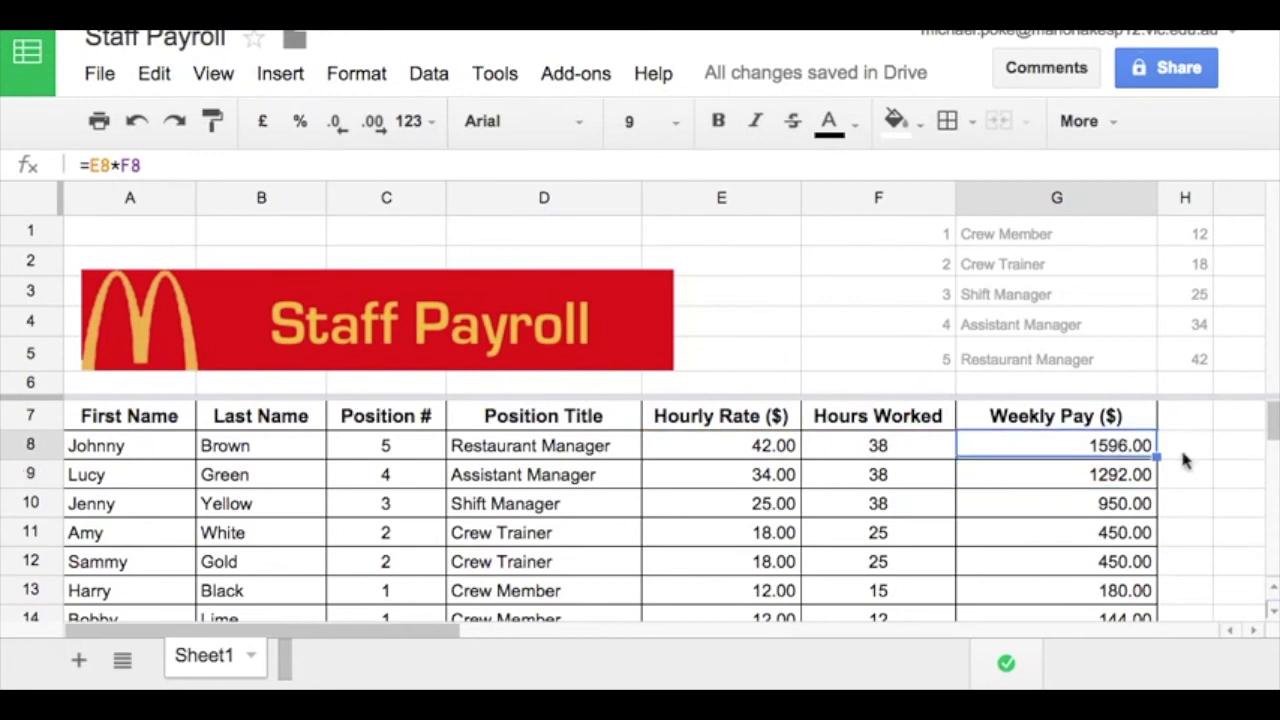
pyautogui.moveTo(1157, 457); pyautogui.dragTo(1157, 616)
pyautogui.scroll(-1, 1127, 563)
pyautogui.scroll(-2, 1127, 563)
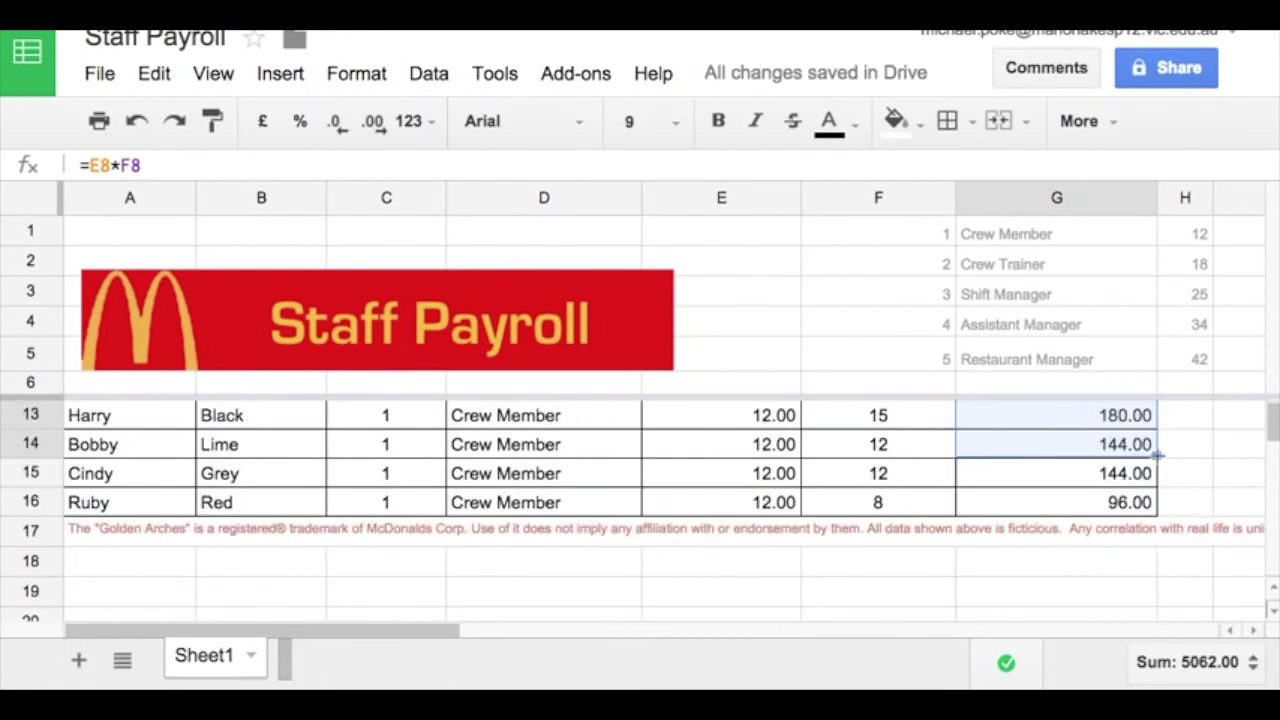
pyautogui.moveTo(1157, 457); pyautogui.dragTo(1051, 496)
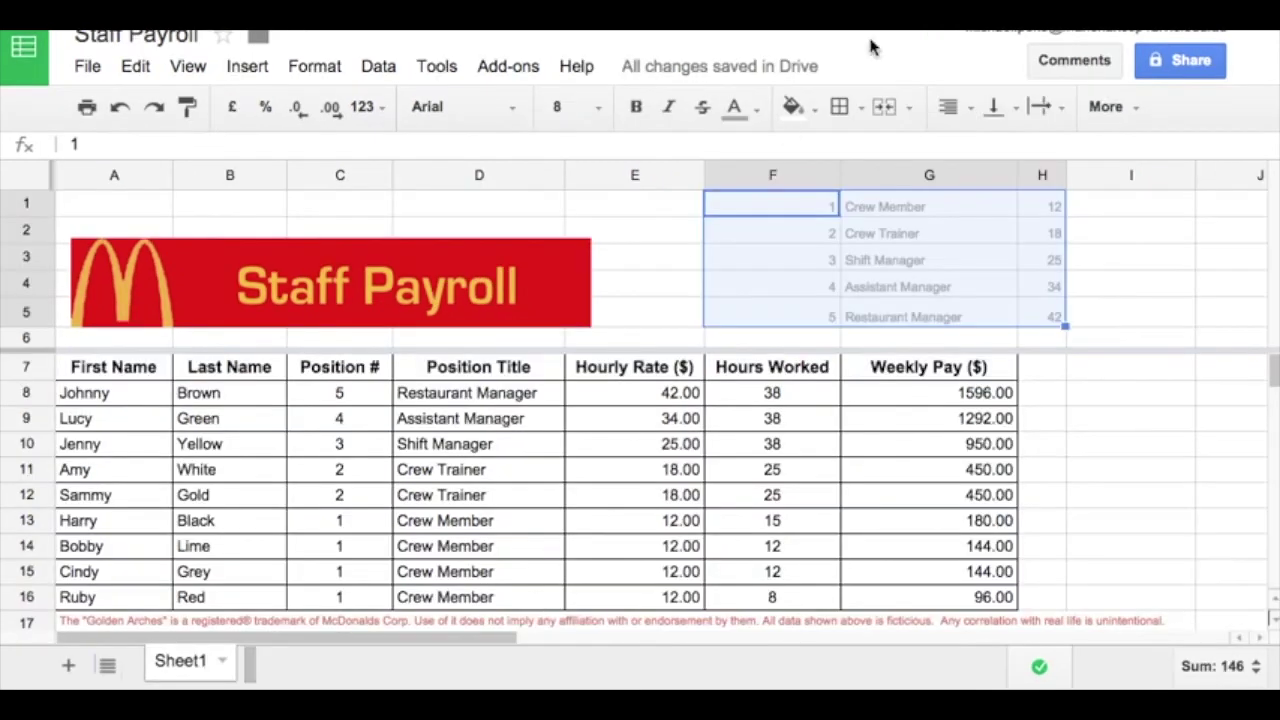